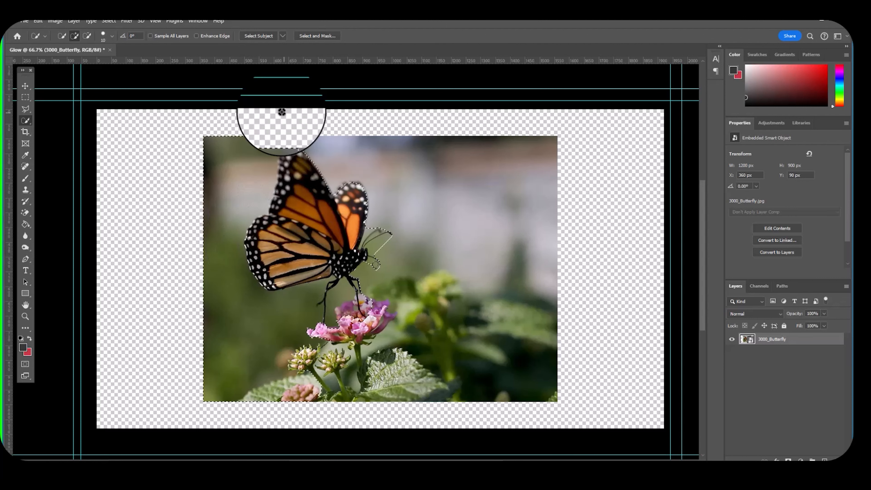
- Invert the selection and rasterize the butterfly smart object into an ordinary pixel layer
{"action": "left_click", "coordinate": [109, 21]}
{"action": "left_click", "coordinate": [110, 58]}
{"action": "left_click", "coordinate": [25, 213]}
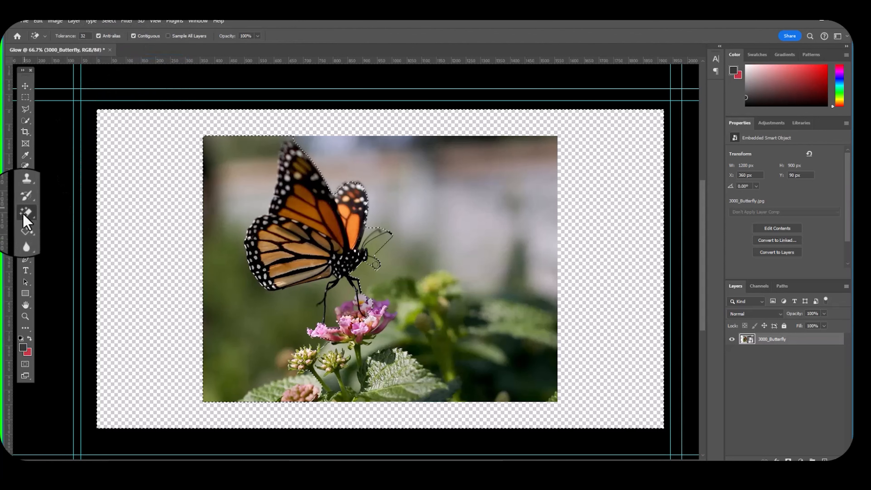
{"action": "left_click", "coordinate": [55, 212]}
{"action": "left_click", "coordinate": [451, 210]}
{"action": "left_click", "coordinate": [378, 193]}
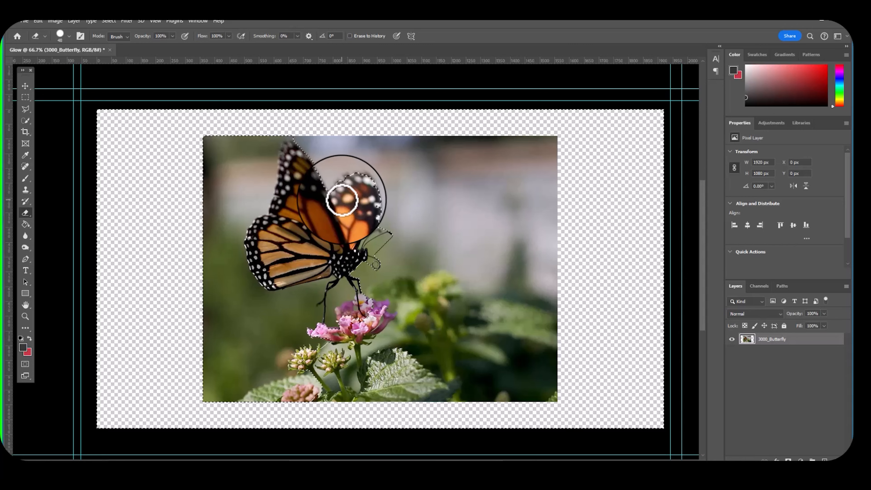
- Delete the selected background from the butterfly layer and clear the selection
{"action": "key", "text": "Delete"}
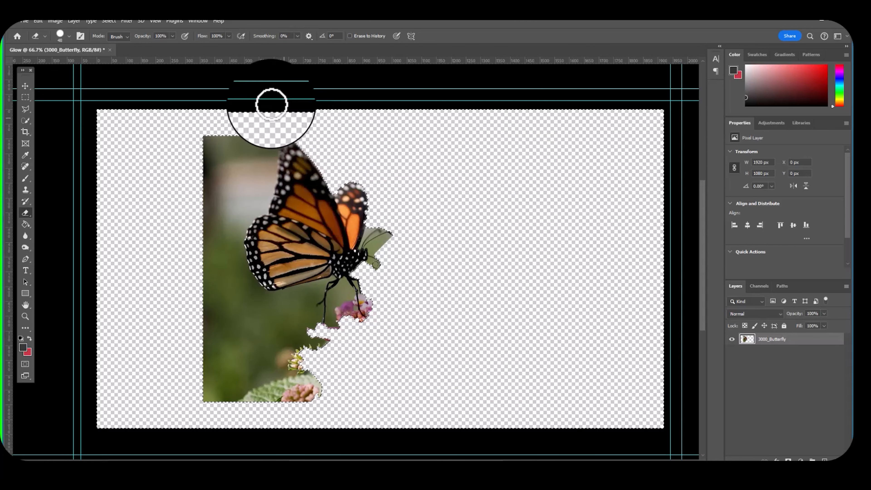
{"action": "left_click", "coordinate": [108, 21]}
{"action": "left_click", "coordinate": [113, 38]}
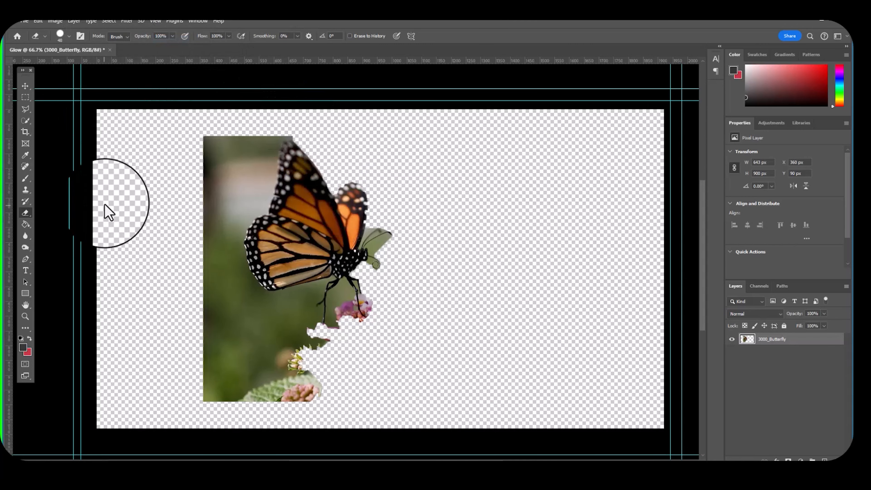
- Erase the green background around the butterfly's legs and antennae with the Magic Eraser
{"action": "left_click", "coordinate": [70, 230]}
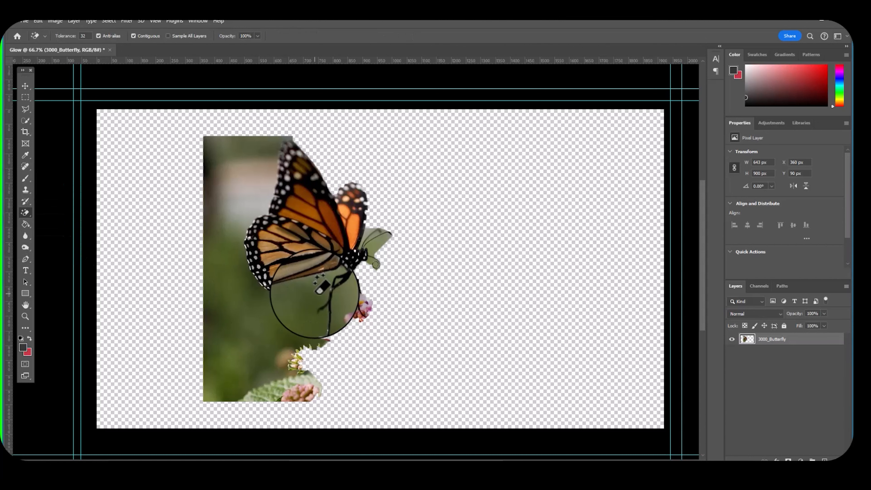
{"action": "left_click", "coordinate": [317, 302]}
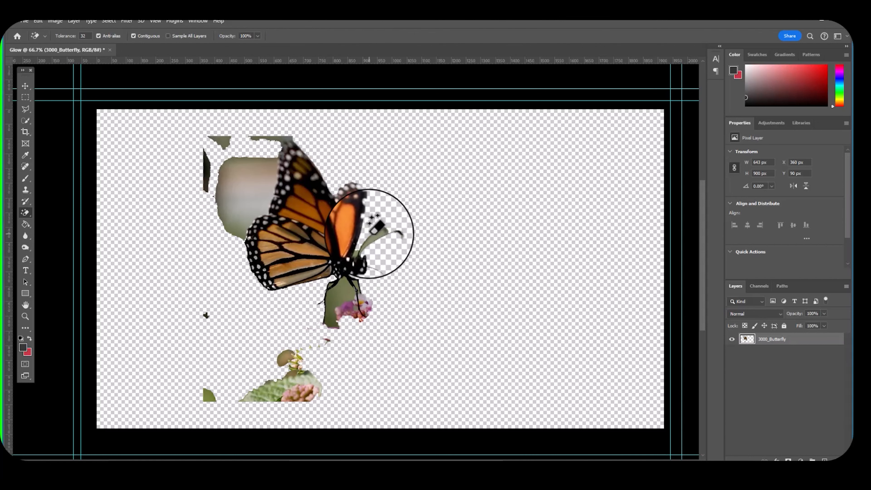
{"action": "left_click", "coordinate": [340, 301]}
{"action": "left_click", "coordinate": [227, 228]}
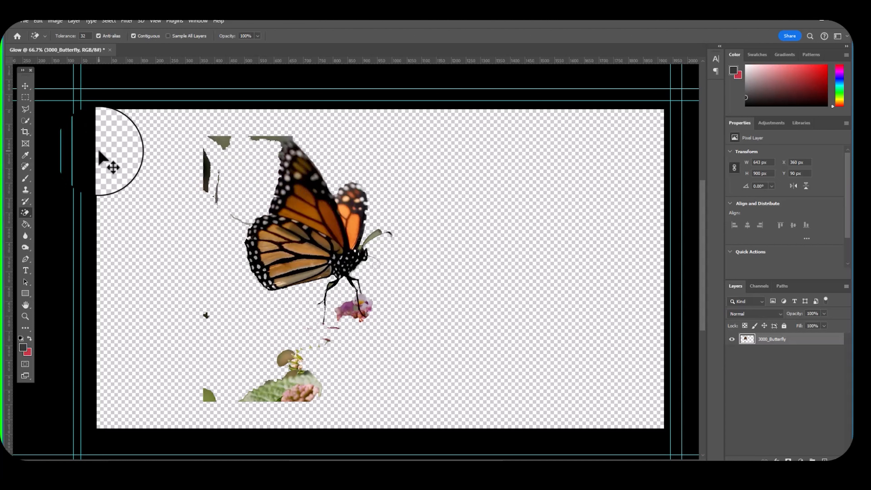
{"action": "left_click", "coordinate": [374, 237]}
- Outline the leftover background beside and beneath the butterfly with the Polygonal Lasso, delete it and deselect
{"action": "left_click", "coordinate": [25, 109]}
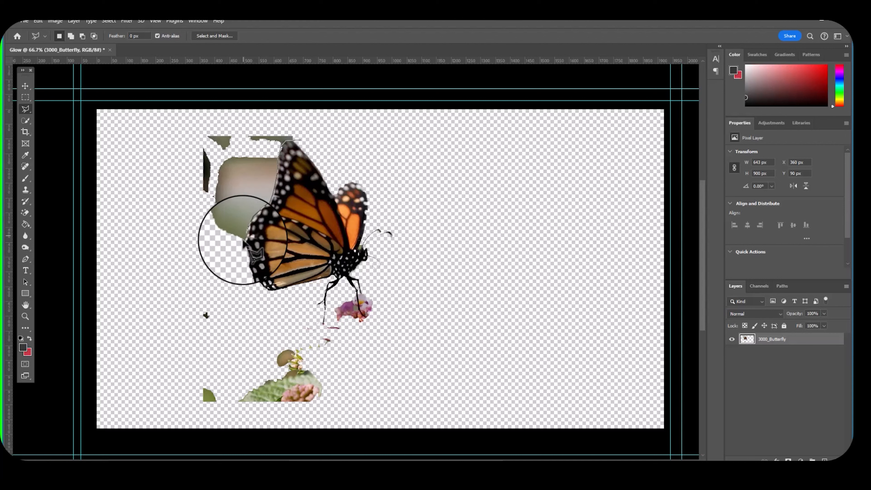
{"action": "left_click", "coordinate": [241, 290]}
{"action": "left_click", "coordinate": [301, 322]}
{"action": "left_click", "coordinate": [321, 316]}
{"action": "left_click", "coordinate": [322, 329]}
{"action": "left_click", "coordinate": [325, 323]}
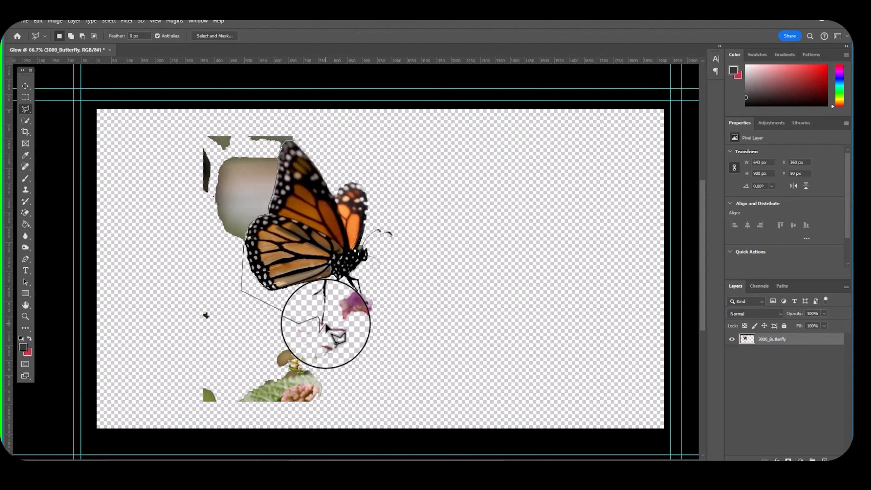
{"action": "left_click", "coordinate": [334, 293]}
{"action": "left_click", "coordinate": [356, 291]}
{"action": "left_click", "coordinate": [360, 307]}
{"action": "left_click", "coordinate": [362, 315]}
{"action": "left_click", "coordinate": [376, 336]}
{"action": "left_click", "coordinate": [344, 408]}
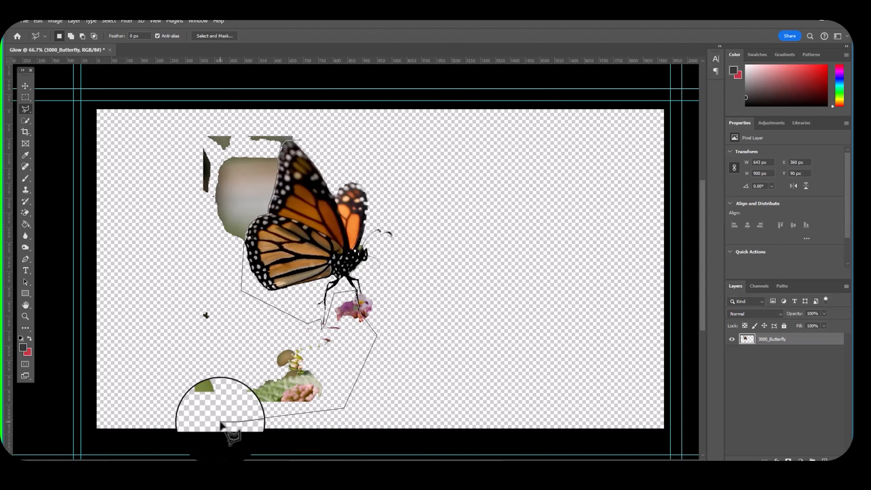
{"action": "left_click", "coordinate": [234, 420]}
{"action": "left_click", "coordinate": [141, 407]}
{"action": "left_click", "coordinate": [151, 126]}
{"action": "left_click", "coordinate": [274, 120]}
{"action": "left_click", "coordinate": [301, 130]}
{"action": "left_click", "coordinate": [297, 139]}
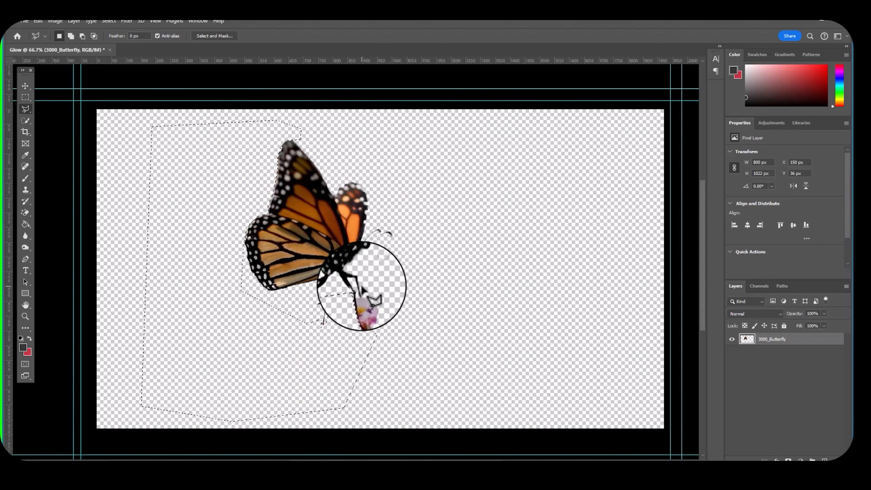
{"action": "key", "text": "ctrl+d"}
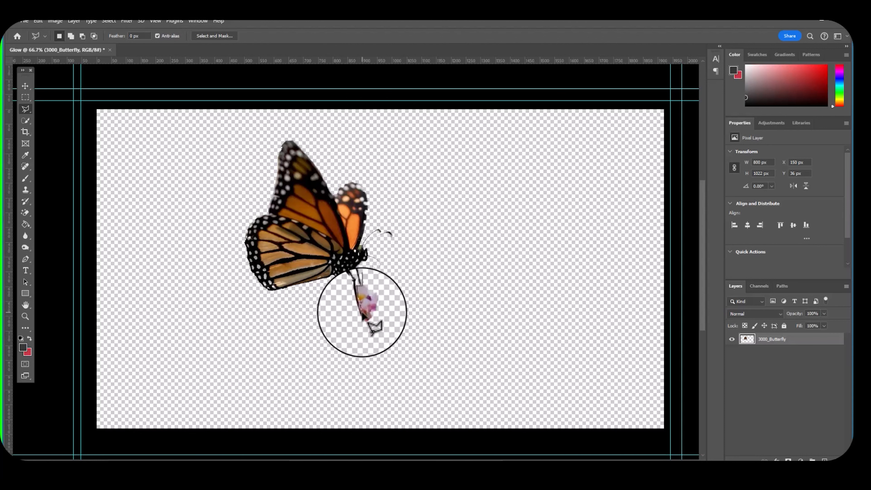
- Outline the flower remnant beside the butterfly's front leg, delete it and deselect
{"action": "left_click", "coordinate": [368, 319]}
{"action": "left_click", "coordinate": [398, 317]}
{"action": "left_click", "coordinate": [392, 283]}
{"action": "double_click", "coordinate": [368, 285]}
{"action": "key", "text": "Delete"}
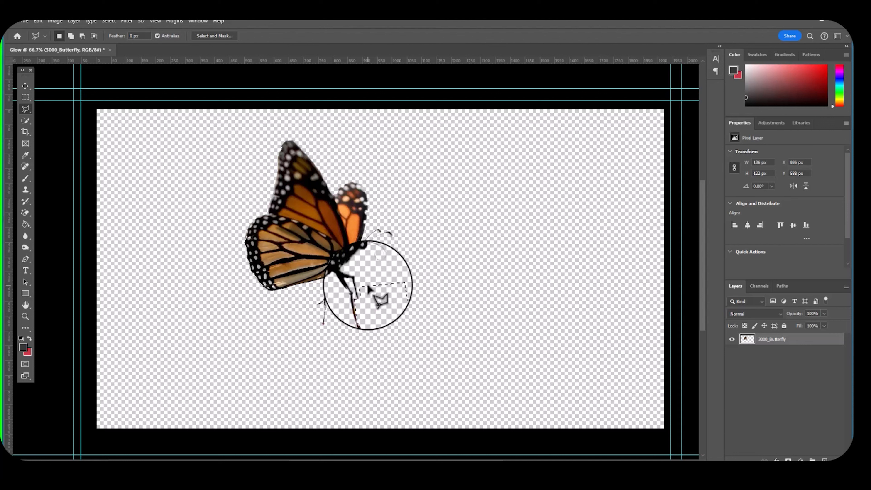
{"action": "left_click", "coordinate": [109, 21]}
{"action": "left_click", "coordinate": [122, 39]}
- Move the butterfly to the upper left of the canvas and paste the tiger photo on the right side
{"action": "left_click", "coordinate": [25, 86]}
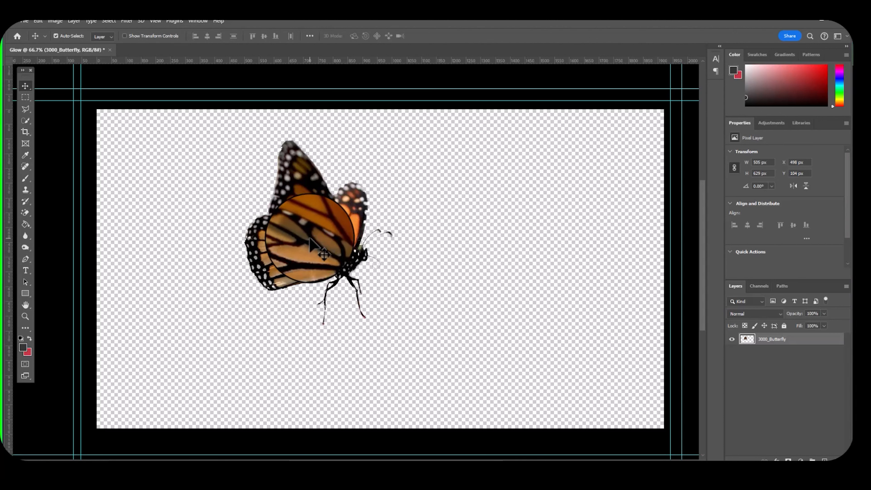
{"action": "left_click_drag", "start_coordinate": [310, 240], "coordinate": [241, 225]}
{"action": "key", "text": "ctrl+v"}
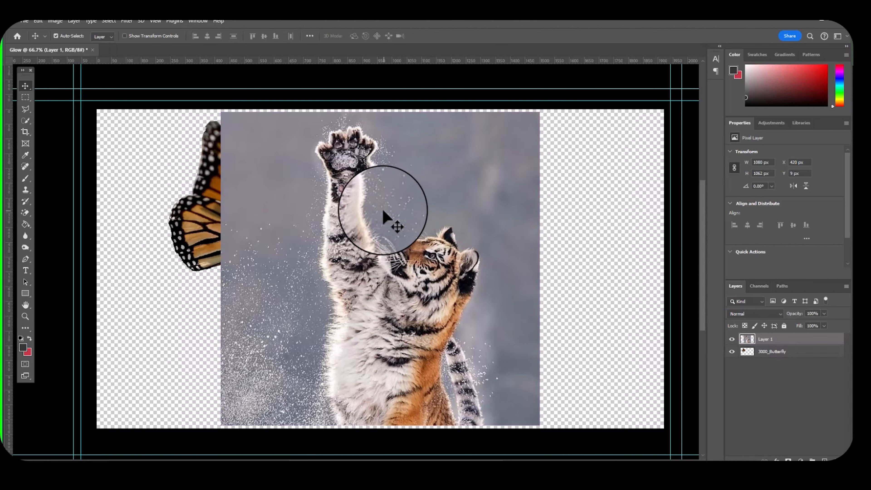
{"action": "left_click_drag", "start_coordinate": [338, 211], "coordinate": [514, 200]}
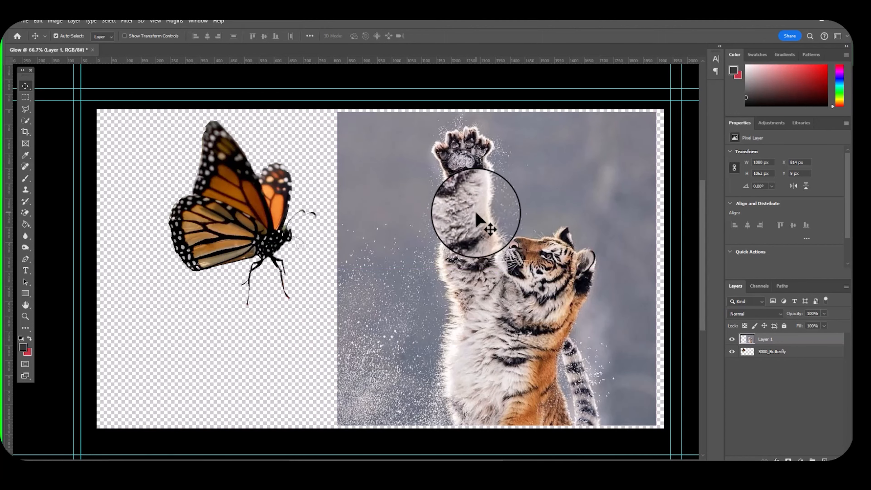
- Erase the grey background of the tiger photo with the Magic Eraser
{"action": "right_click", "coordinate": [25, 215]}
{"action": "left_click", "coordinate": [65, 229]}
{"action": "left_click", "coordinate": [586, 194]}
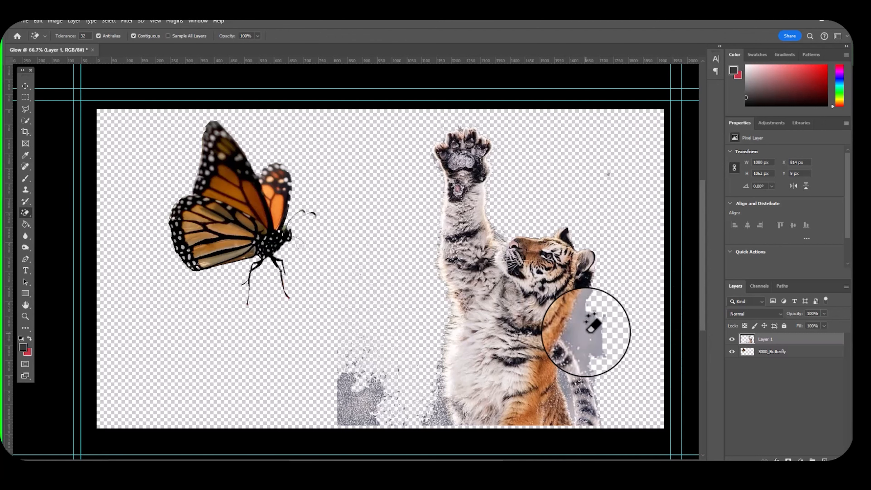
- Brush away the speckled remnants left of the tiger and part of the grey patch behind its back with the Eraser
{"action": "right_click", "coordinate": [26, 214]}
{"action": "left_click", "coordinate": [64, 212]}
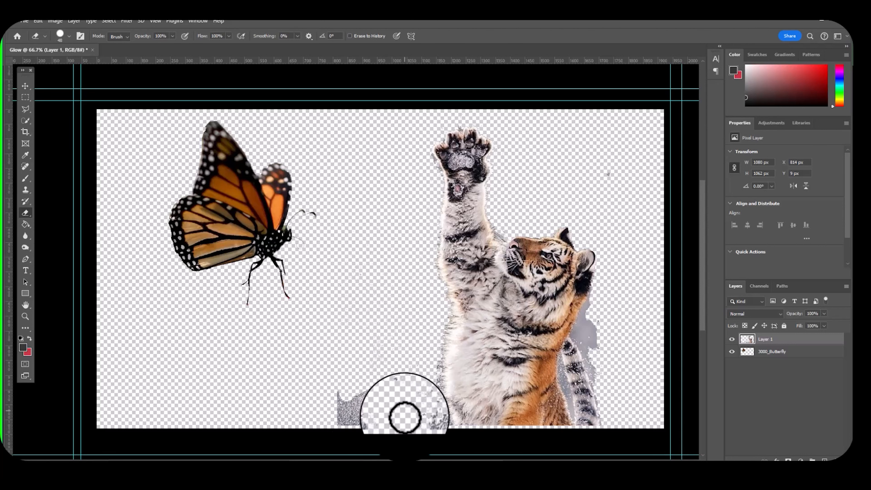
{"action": "mouse_move", "coordinate": [432, 418]}
{"action": "left_mouse_down"}
{"action": "mouse_move", "coordinate": [421, 396]}
{"action": "mouse_move", "coordinate": [346, 419]}
{"action": "mouse_move", "coordinate": [349, 407]}
{"action": "mouse_move", "coordinate": [330, 373]}
{"action": "left_mouse_up"}
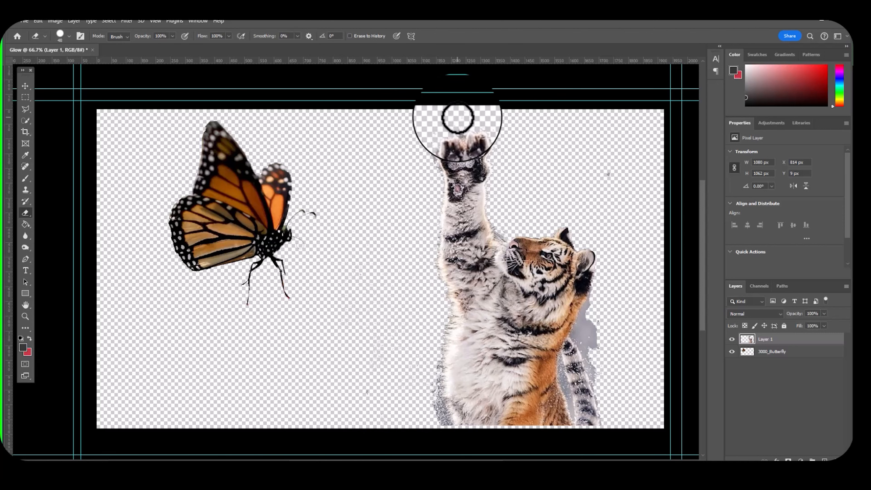
{"action": "left_click_drag", "start_coordinate": [605, 311], "coordinate": [593, 330]}
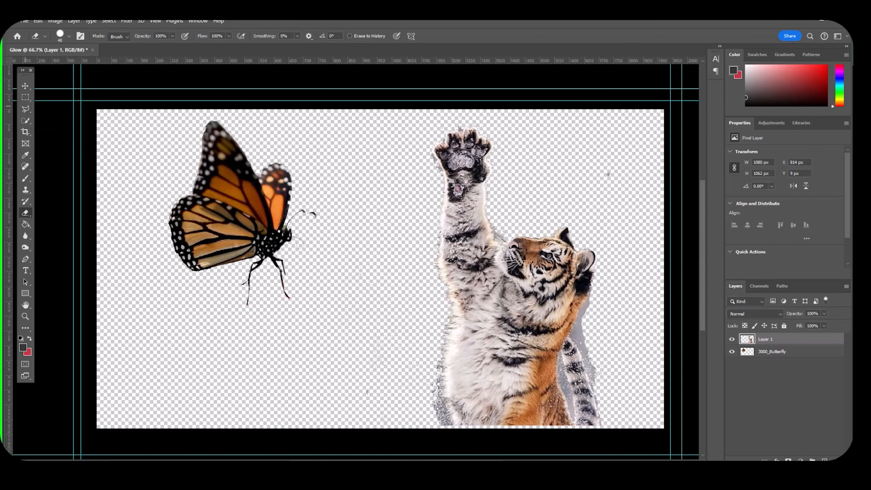
- Move the tiger to the canvas's right edge, rotate it about -35° and position its raised paw toward the butterfly
{"action": "left_click", "coordinate": [25, 86]}
{"action": "left_click_drag", "start_coordinate": [495, 303], "coordinate": [552, 316]}
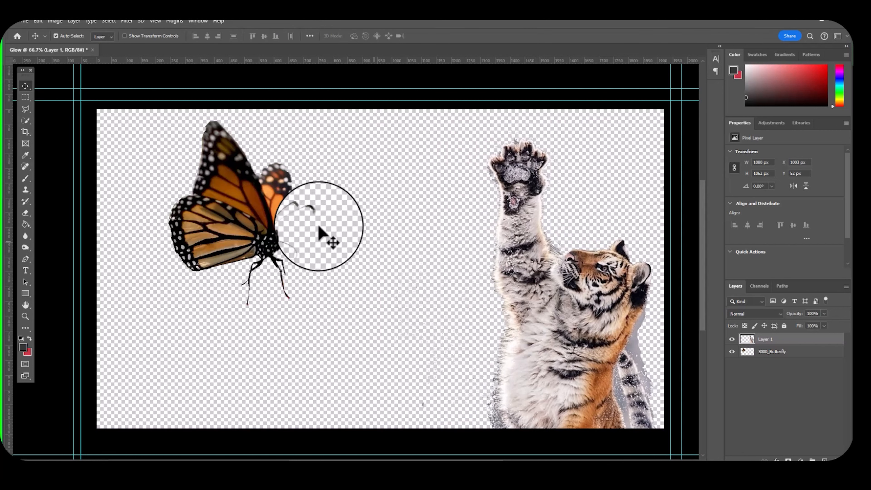
{"action": "left_click", "coordinate": [38, 22]}
{"action": "mouse_move", "coordinate": [75, 233]}
{"action": "left_click", "coordinate": [176, 256]}
{"action": "left_click_drag", "start_coordinate": [384, 115], "coordinate": [322, 243]}
{"action": "left_click_drag", "start_coordinate": [463, 214], "coordinate": [484, 251]}
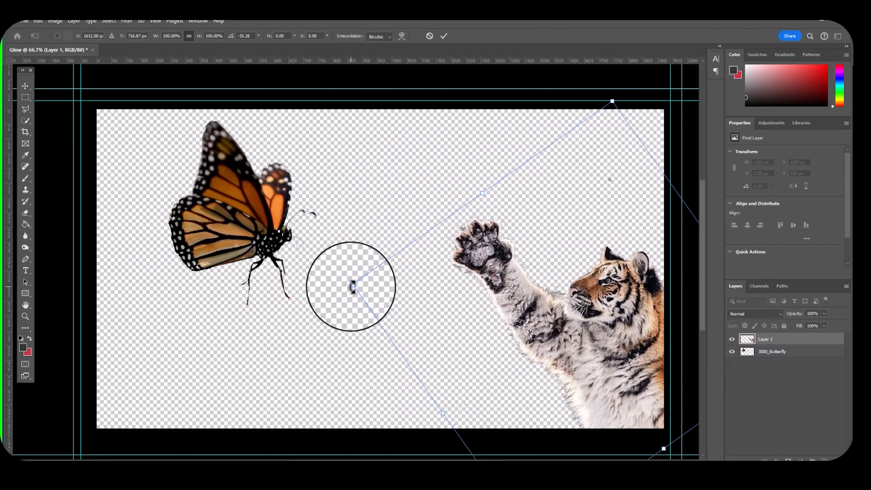
{"action": "left_click", "coordinate": [26, 86]}
- Scale the butterfly to about 76% and place it just above and left of the tiger's paw
{"action": "left_click_drag", "start_coordinate": [227, 192], "coordinate": [338, 185]}
{"action": "key", "text": "ctrl+t"}
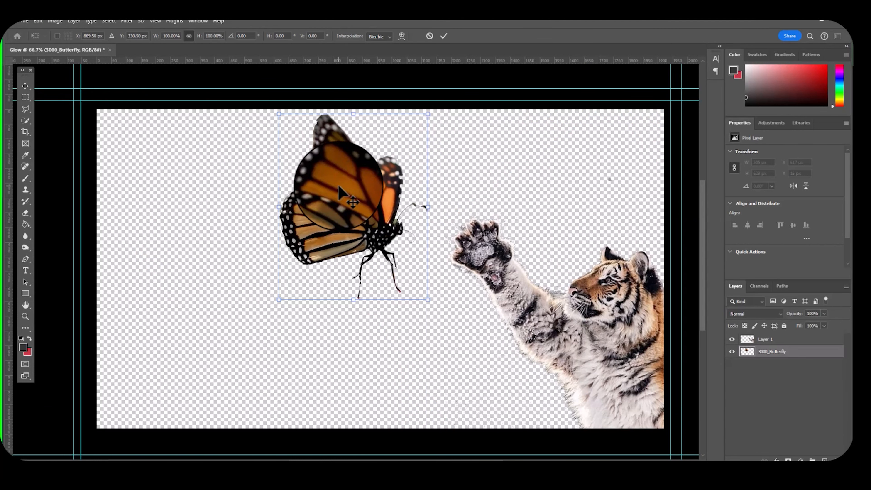
{"action": "left_click_drag", "start_coordinate": [428, 114], "coordinate": [392, 158]}
{"action": "left_click_drag", "start_coordinate": [340, 220], "coordinate": [388, 189]}
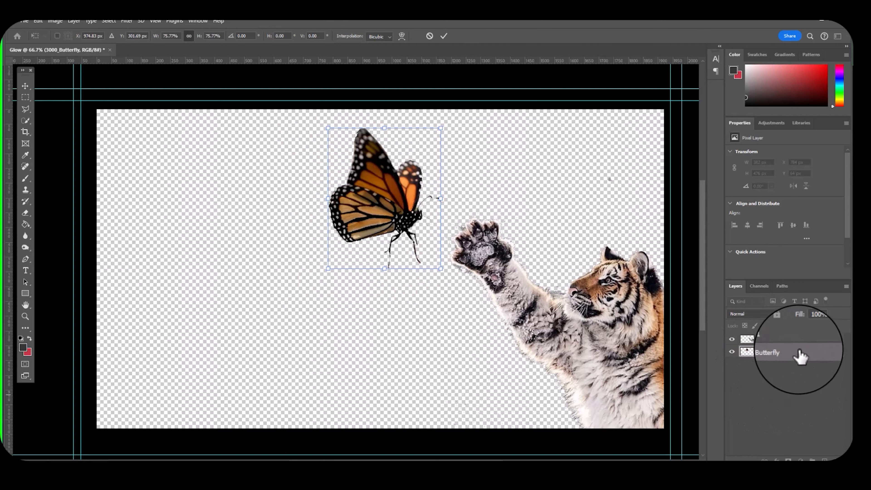
- Rename the two layers Tiger and Butterfly, with Butterfly stacked above Tiger
{"action": "double_click", "coordinate": [763, 351]}
{"action": "type", "text": "Tiger"}
{"action": "left_click", "coordinate": [767, 339]}
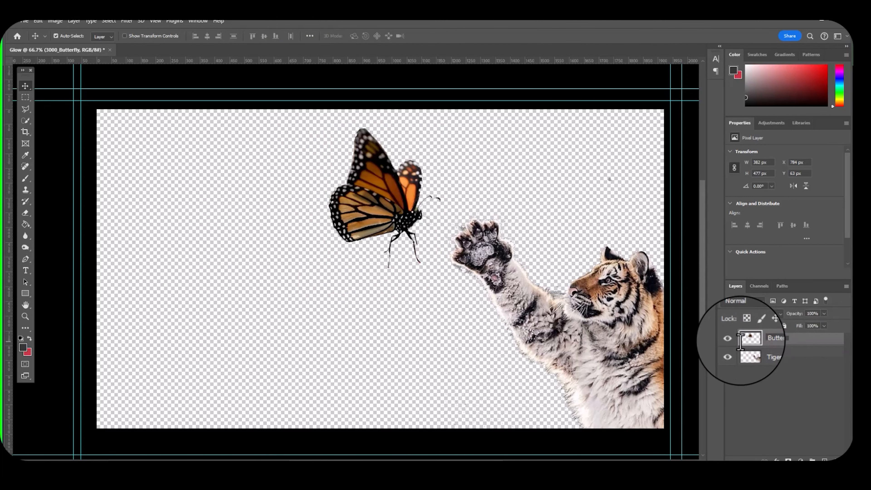
{"action": "type", "text": "Butterfly"}
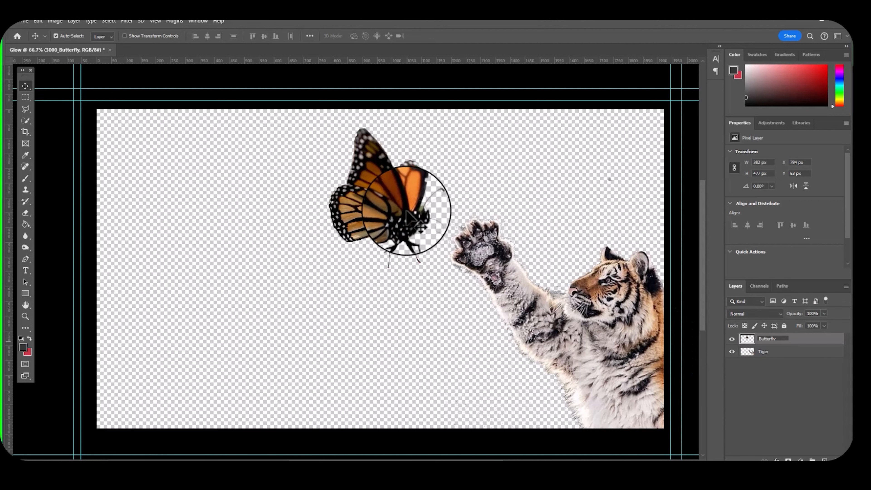
{"action": "key", "text": "Return"}
- Scale the butterfly down to about 67% and position it above the tiger's paw at about X 960, Y 98 px
{"action": "key", "text": "ctrl+t"}
{"action": "left_click_drag", "start_coordinate": [426, 129], "coordinate": [448, 143]}
{"action": "left_click_drag", "start_coordinate": [411, 176], "coordinate": [418, 171]}
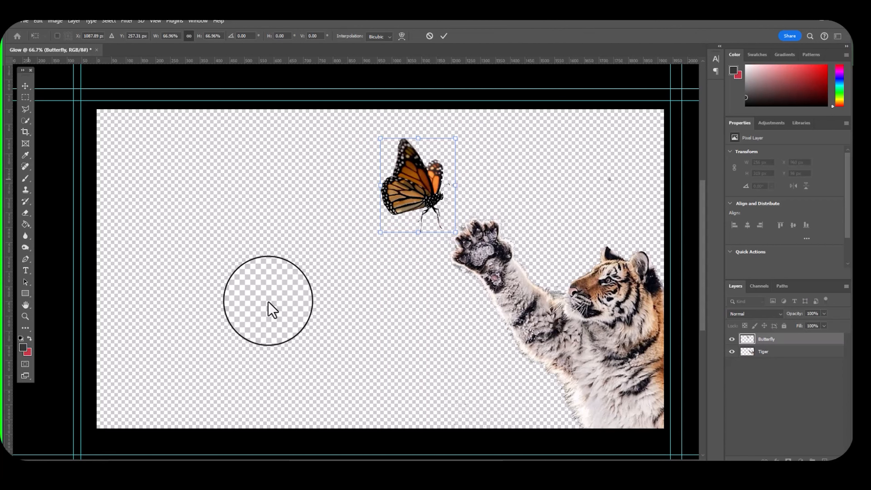
{"action": "left_click", "coordinate": [25, 86]}
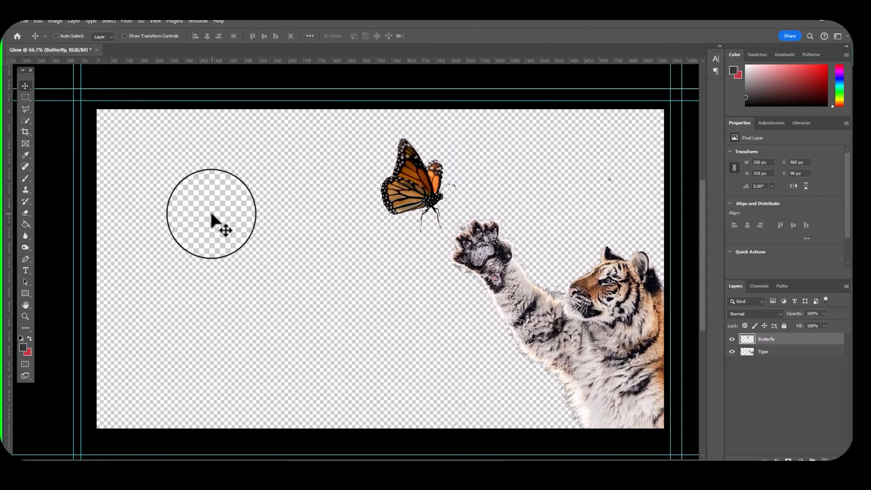
- Paste the rock image on the left of the canvas and erase its white background with the Magic Eraser
{"action": "key", "text": "ctrl+v"}
{"action": "left_click_drag", "start_coordinate": [310, 258], "coordinate": [205, 260]}
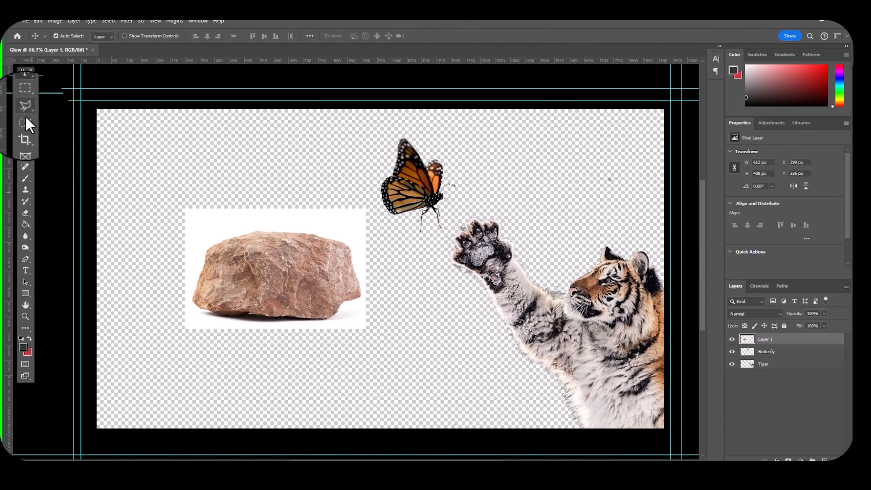
{"action": "right_click", "coordinate": [25, 212]}
{"action": "left_click", "coordinate": [63, 232]}
{"action": "left_click", "coordinate": [221, 222]}
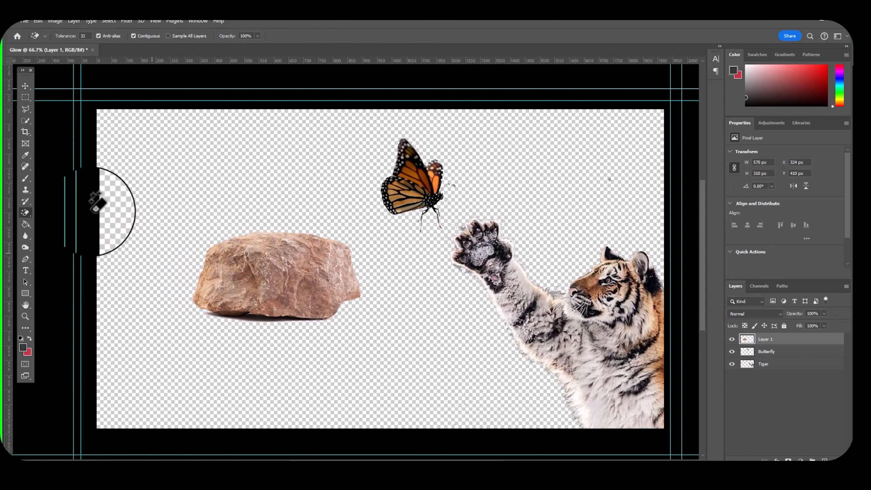
- Move the rock to the canvas's lower-right corner and enlarge it to about 141%
{"action": "left_click", "coordinate": [25, 86]}
{"action": "left_click_drag", "start_coordinate": [232, 288], "coordinate": [559, 400]}
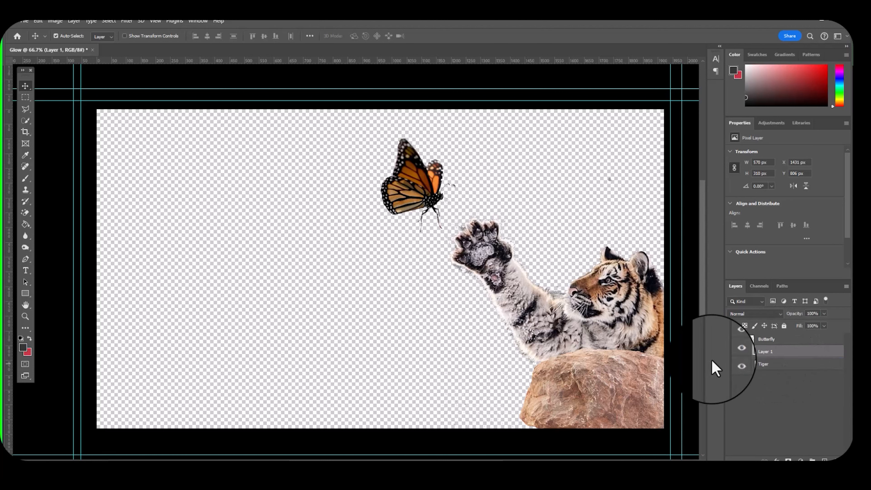
{"action": "key", "text": "ctrl+t"}
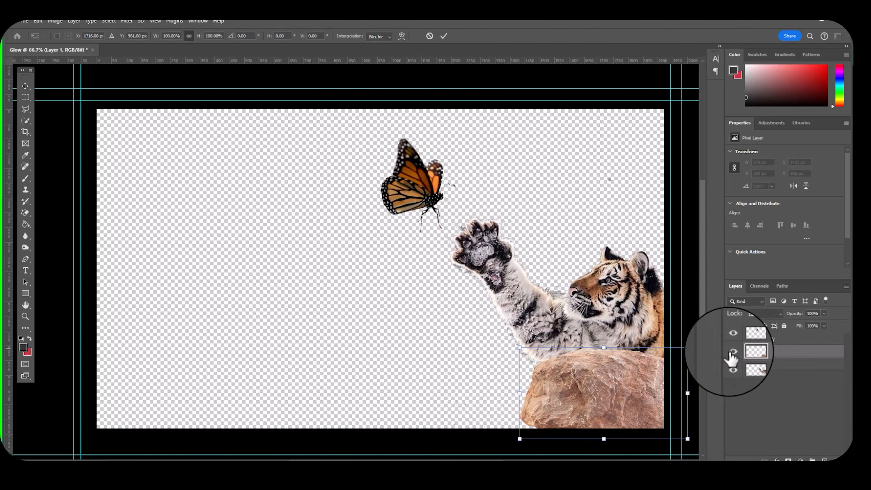
{"action": "left_click_drag", "start_coordinate": [687, 347], "coordinate": [627, 310]}
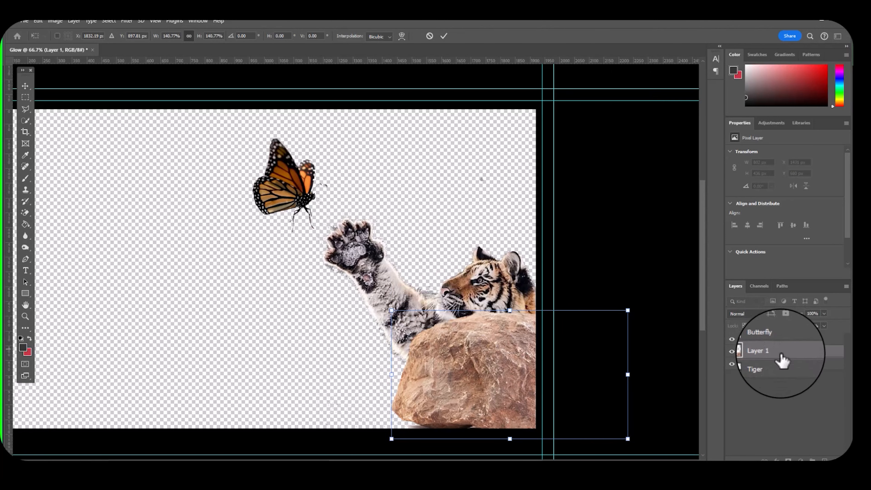
- Place the rock layer beneath the Tiger layer and shift the rock left to about X 1118, Y 733 px
{"action": "left_click_drag", "start_coordinate": [774, 364], "coordinate": [776, 349]}
{"action": "left_click_drag", "start_coordinate": [410, 391], "coordinate": [320, 412]}
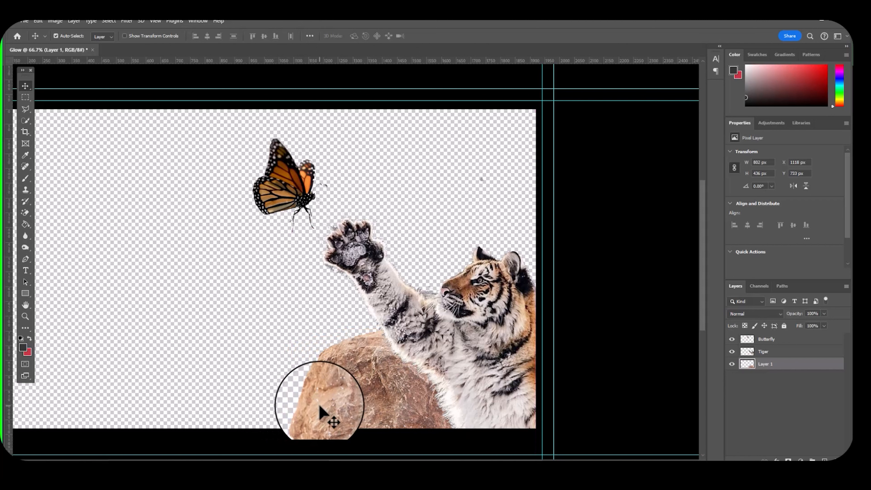
- Darken the rock layer with a Curves adjustment by pulling the curve down and apply it
{"action": "left_click", "coordinate": [38, 21]}
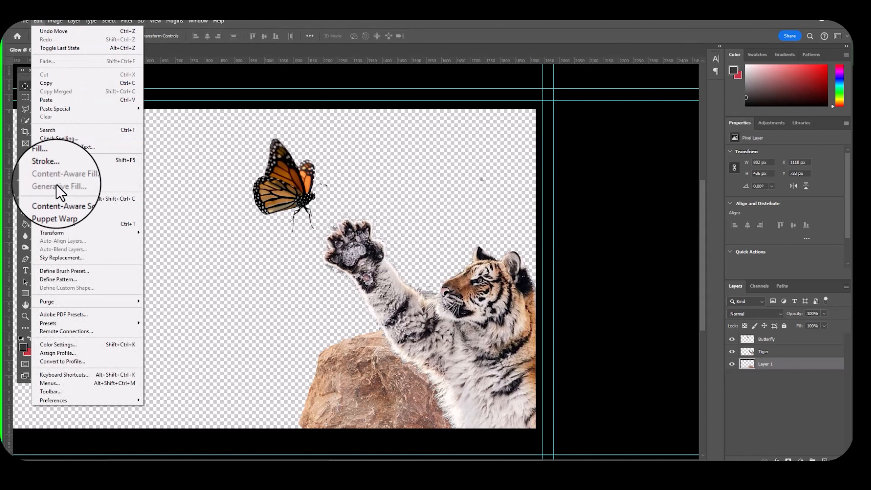
{"action": "mouse_move", "coordinate": [52, 233]}
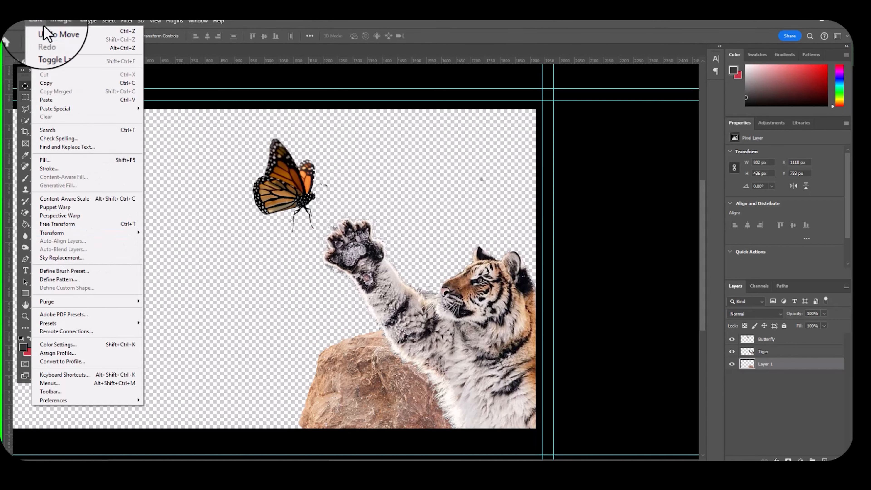
{"action": "mouse_move", "coordinate": [55, 20]}
{"action": "mouse_move", "coordinate": [67, 43]}
{"action": "left_click", "coordinate": [178, 63]}
{"action": "left_click_drag", "start_coordinate": [394, 169], "coordinate": [400, 178]}
{"action": "left_click", "coordinate": [562, 106]}
{"action": "key", "text": "v"}
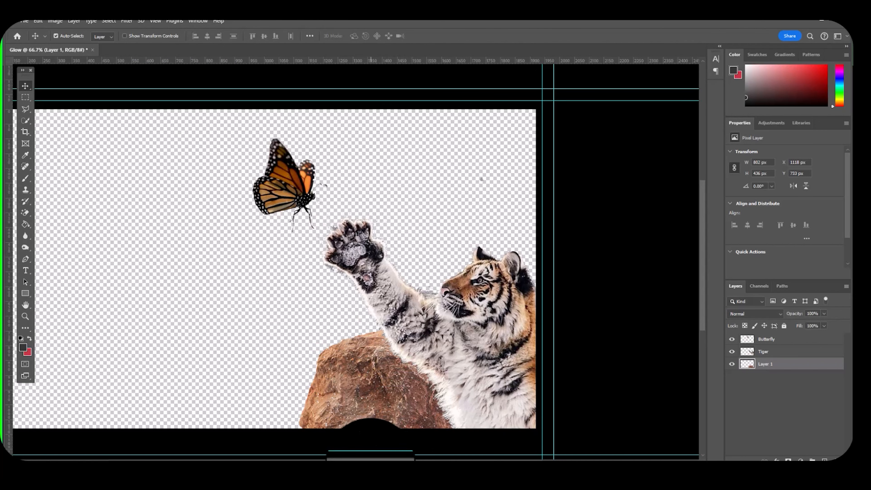
- Paste the mountain landscape and place its layer beneath the rock layer as the background
{"action": "left_click_drag", "start_coordinate": [350, 456], "coordinate": [334, 456]}
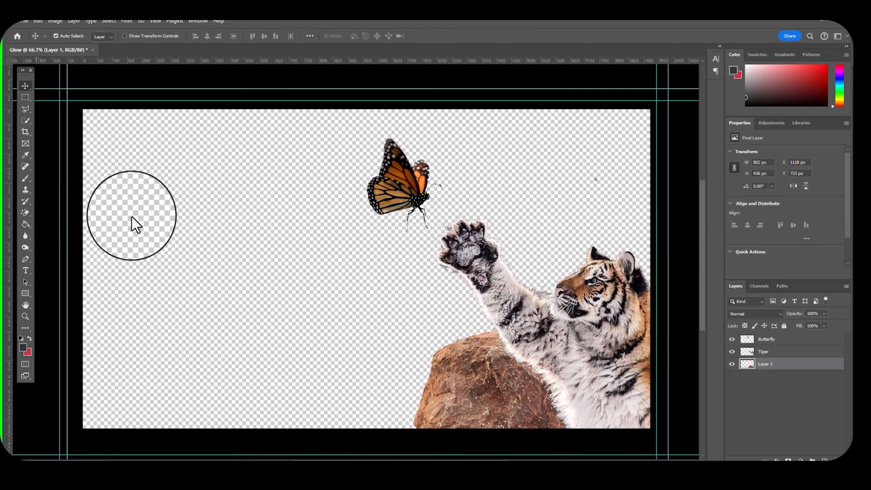
{"action": "key", "text": "ctrl+v"}
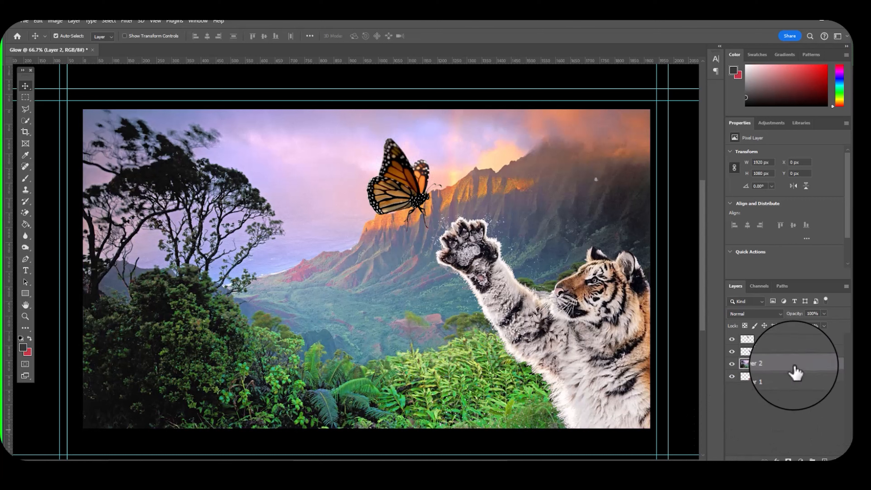
{"action": "left_click_drag", "start_coordinate": [794, 372], "coordinate": [788, 395]}
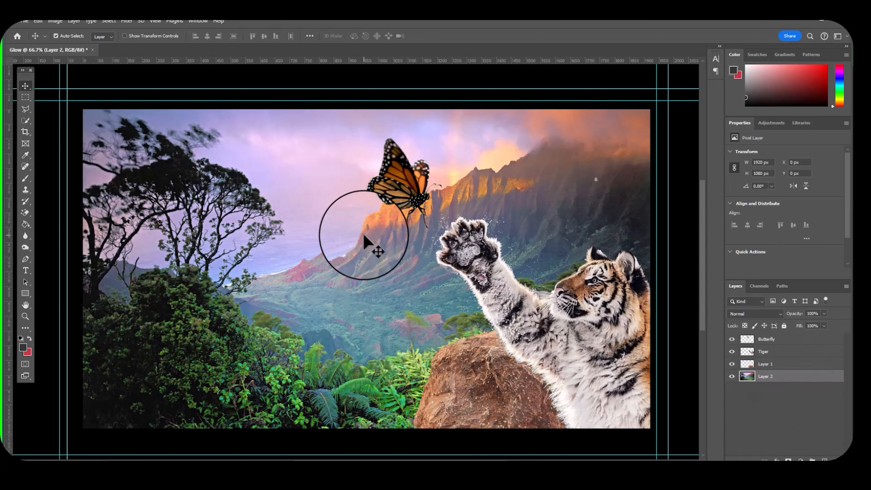
- Flip the landscape layer horizontally so the mountains are on the left and the trees behind the tiger
{"action": "left_click", "coordinate": [38, 21]}
{"action": "mouse_move", "coordinate": [52, 232]}
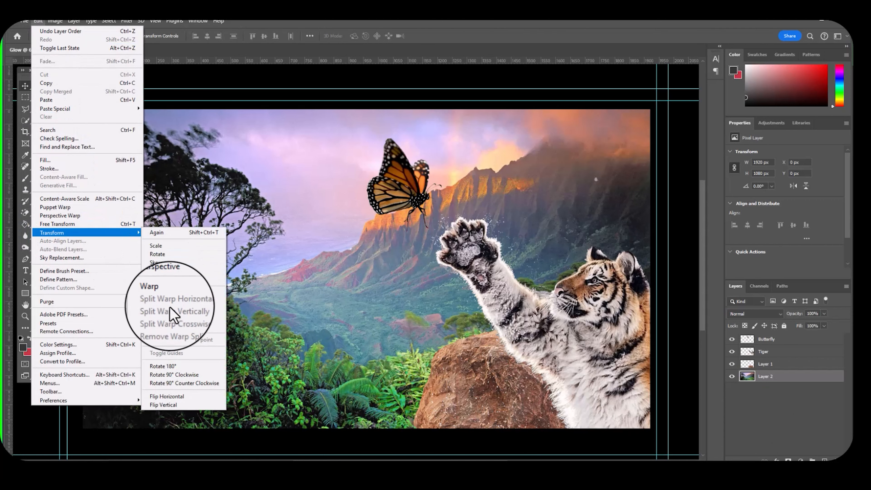
{"action": "left_click", "coordinate": [166, 392]}
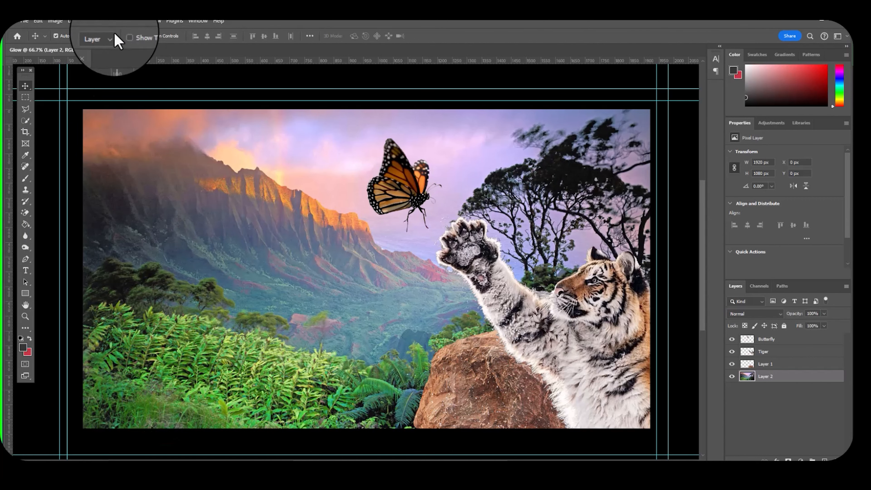
{"action": "left_click", "coordinate": [39, 22]}
{"action": "left_click", "coordinate": [40, 22]}
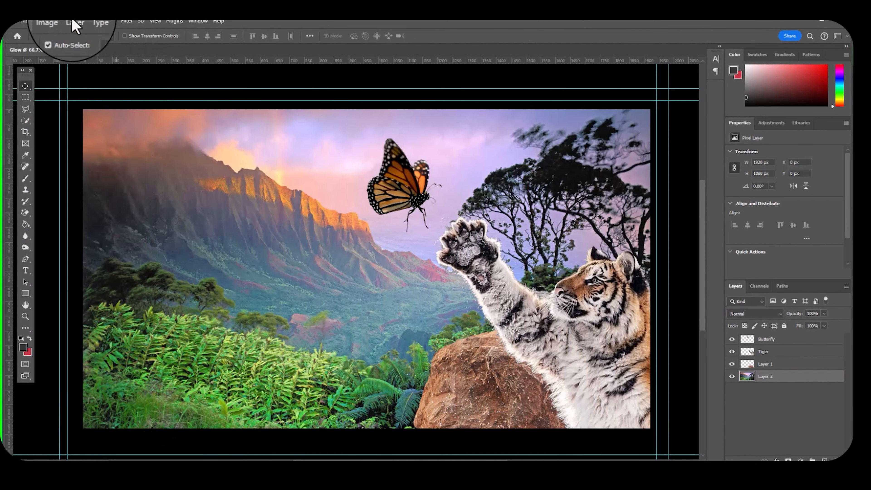
- Darken the landscape layer with a Curves adjustment, bringing input 184 down to output 111
{"action": "left_click", "coordinate": [55, 21]}
{"action": "mouse_move", "coordinate": [103, 46]}
{"action": "left_click", "coordinate": [161, 61]}
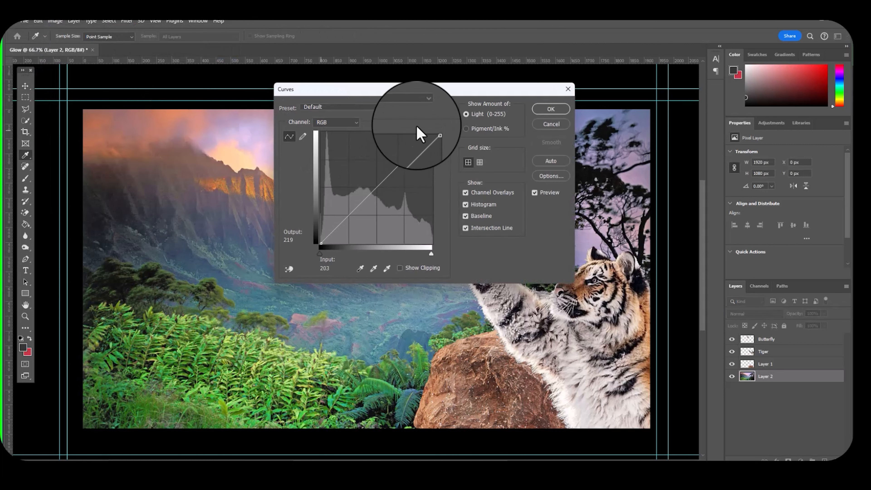
{"action": "left_click_drag", "start_coordinate": [410, 91], "coordinate": [674, 102]}
{"action": "left_click_drag", "start_coordinate": [649, 191], "coordinate": [657, 205]}
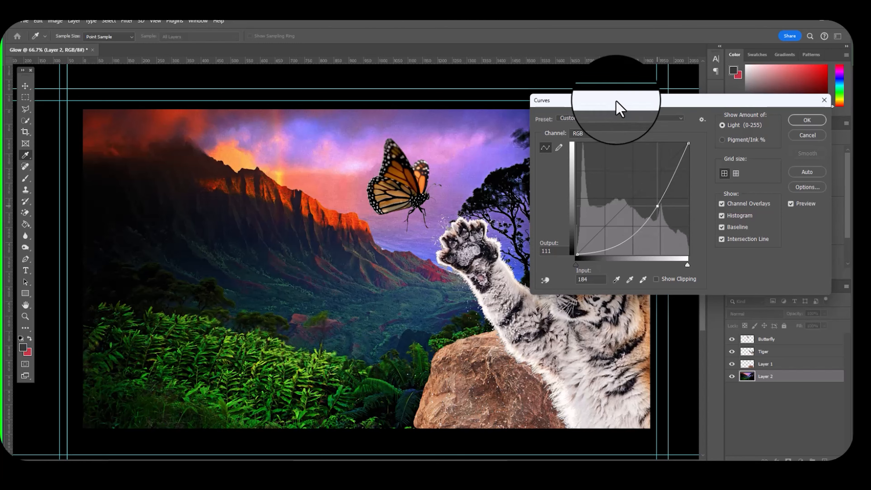
{"action": "left_click_drag", "start_coordinate": [619, 108], "coordinate": [200, 192]}
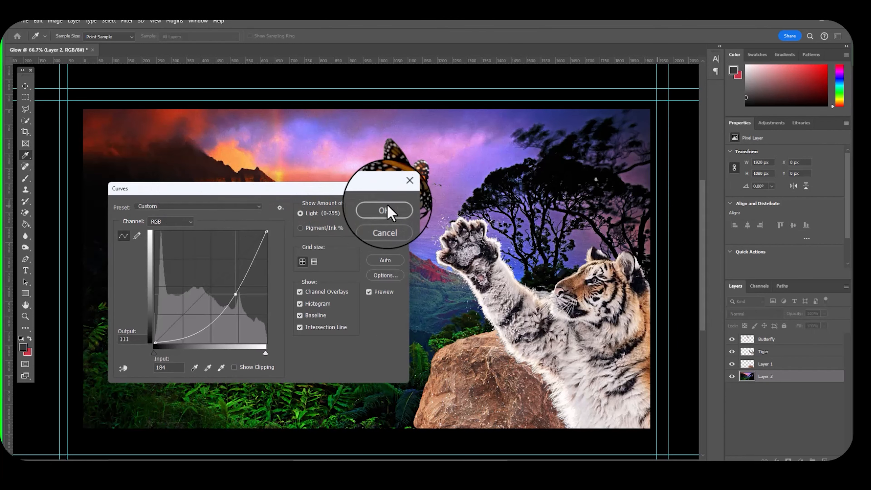
{"action": "left_click", "coordinate": [385, 208]}
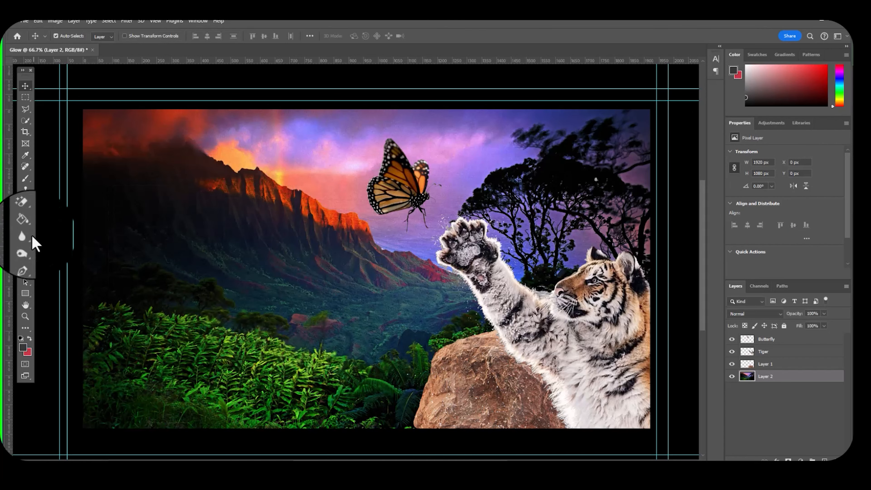
- Darken parts of the landscape's sky and valley with the Burn tool, and rename its layer Mountain
{"action": "left_click", "coordinate": [25, 249]}
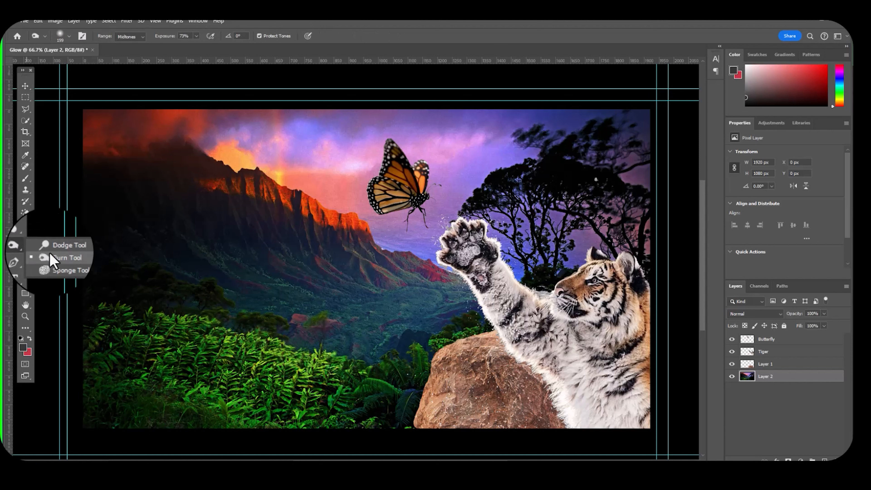
{"action": "left_click", "coordinate": [56, 261]}
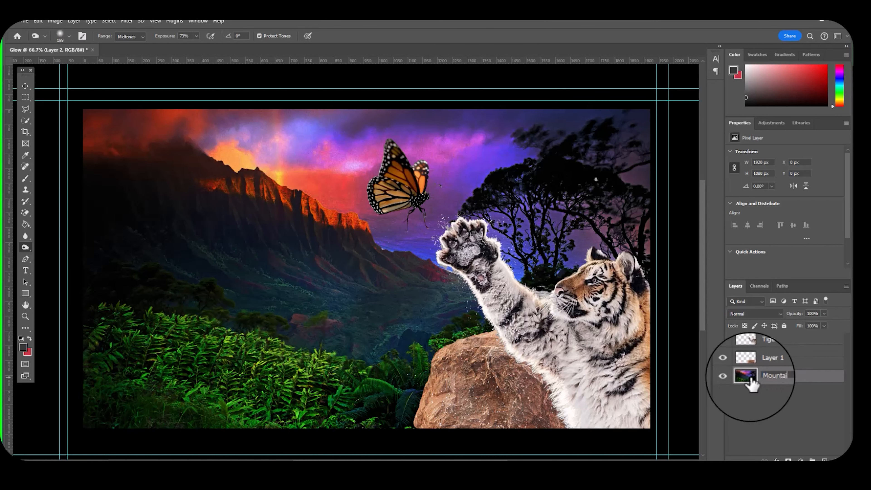
{"action": "left_click", "coordinate": [814, 404]}
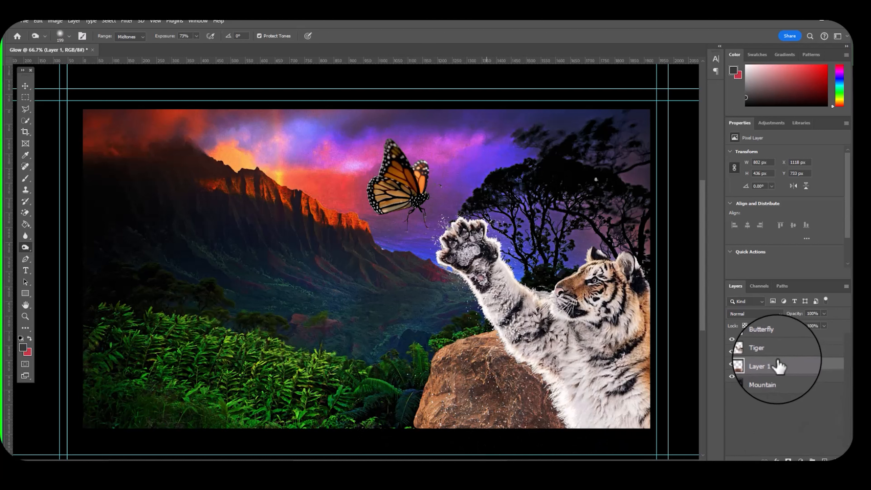
- Erase stray pixels around the tiger and over the rock on the Tiger layer with the regular Eraser
{"action": "left_click", "coordinate": [763, 351]}
{"action": "right_click", "coordinate": [27, 217]}
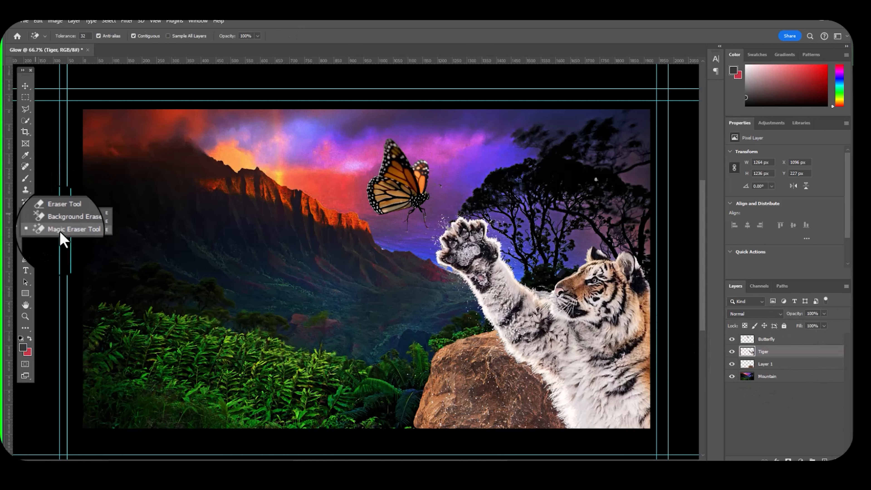
{"action": "left_click", "coordinate": [63, 217]}
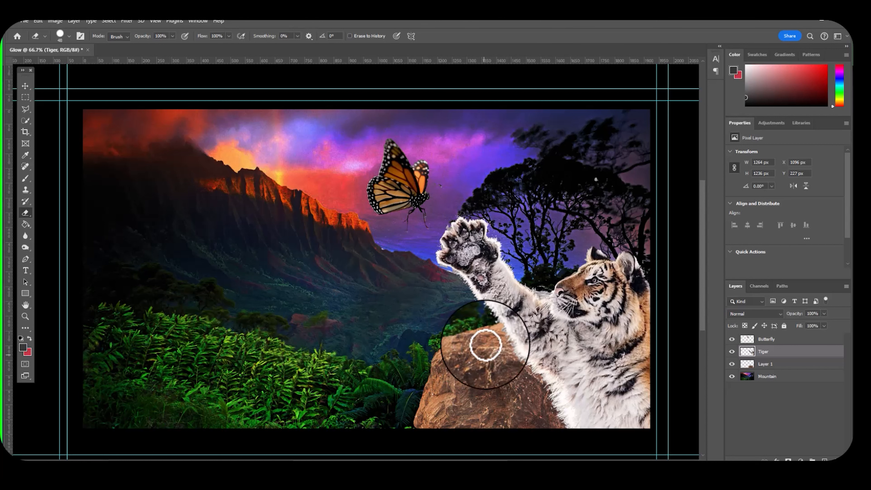
{"action": "mouse_move", "coordinate": [533, 393]}
{"action": "left_mouse_down"}
{"action": "mouse_move", "coordinate": [466, 351]}
{"action": "mouse_move", "coordinate": [449, 432]}
{"action": "mouse_move", "coordinate": [490, 407]}
{"action": "mouse_move", "coordinate": [464, 383]}
{"action": "mouse_move", "coordinate": [449, 399]}
{"action": "left_mouse_up"}
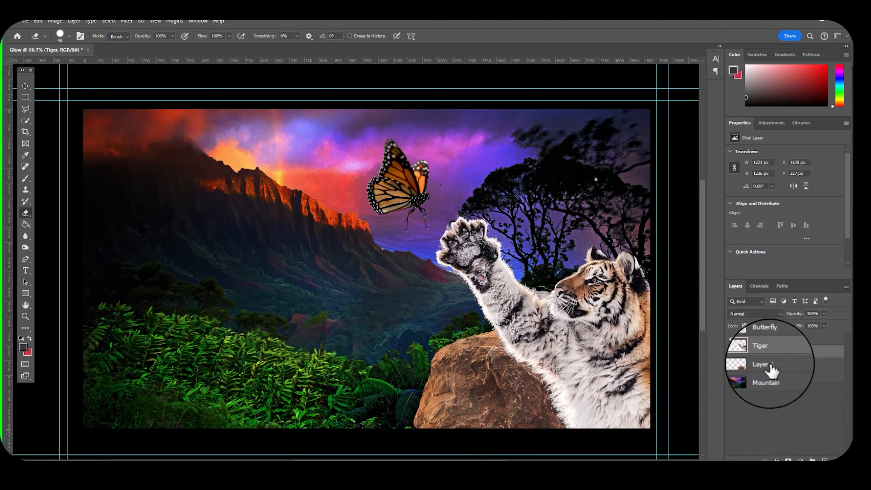
- Rename the rock layer as Boulder
{"action": "double_click", "coordinate": [761, 364]}
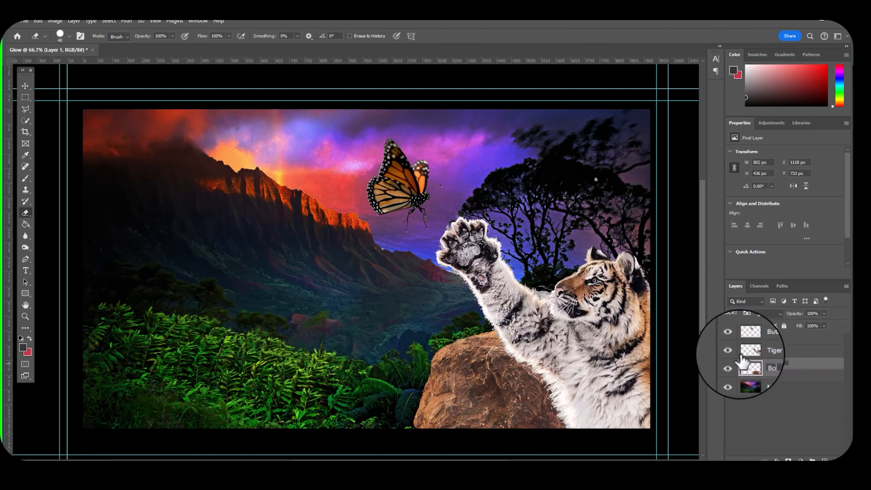
{"action": "left_click", "coordinate": [792, 406]}
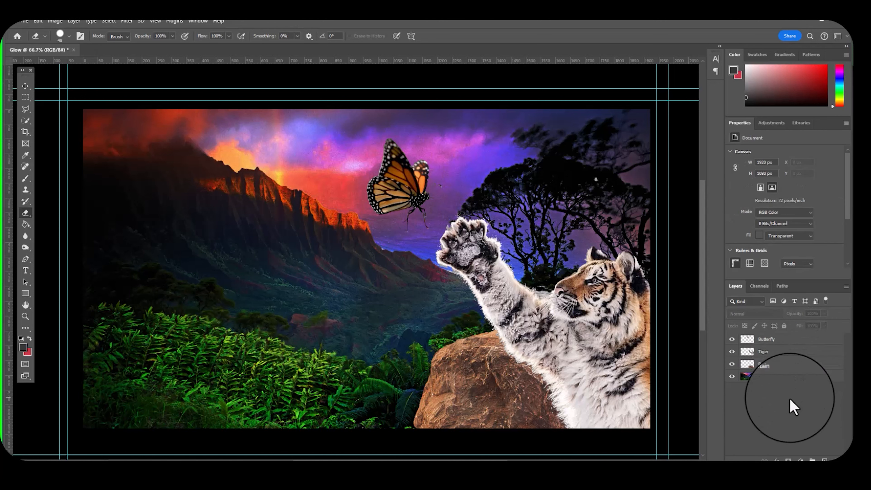
- Darken the Tiger layer slightly with a Curves adjustment, bringing input 162 down to output 145
{"action": "left_click", "coordinate": [781, 353]}
{"action": "left_click", "coordinate": [55, 21]}
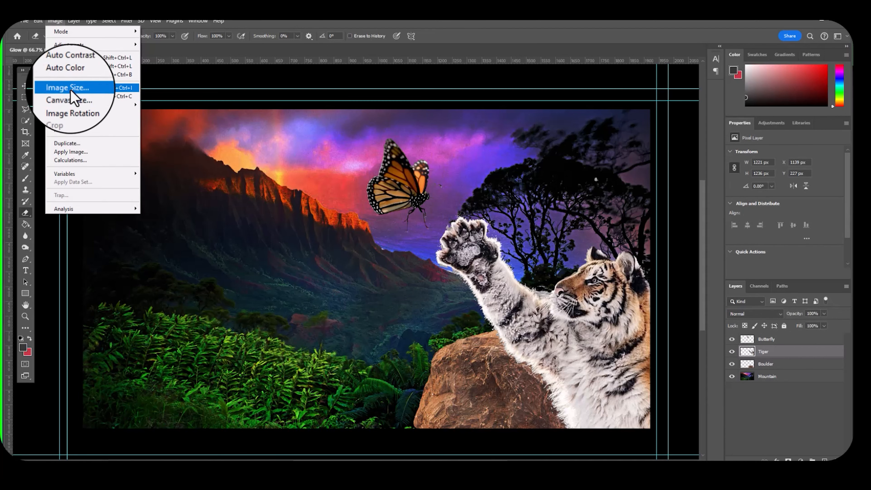
{"action": "mouse_move", "coordinate": [84, 47]}
{"action": "left_click", "coordinate": [154, 62]}
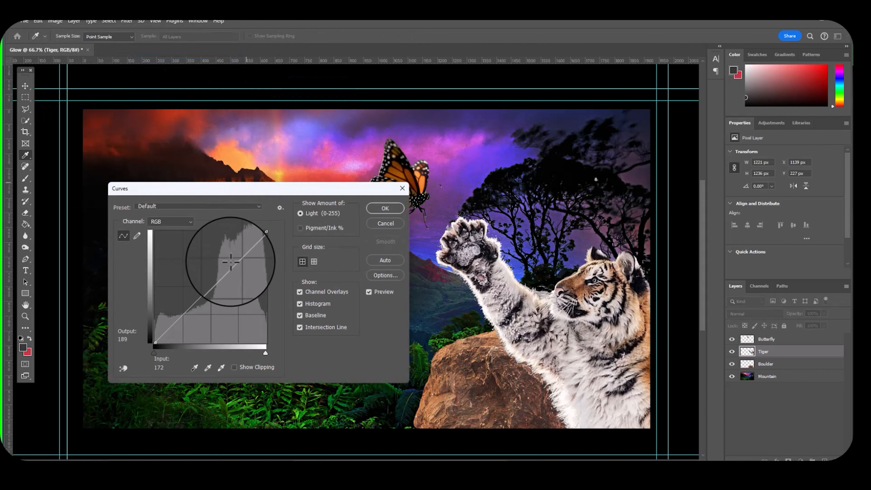
{"action": "left_click_drag", "start_coordinate": [230, 260], "coordinate": [226, 279]}
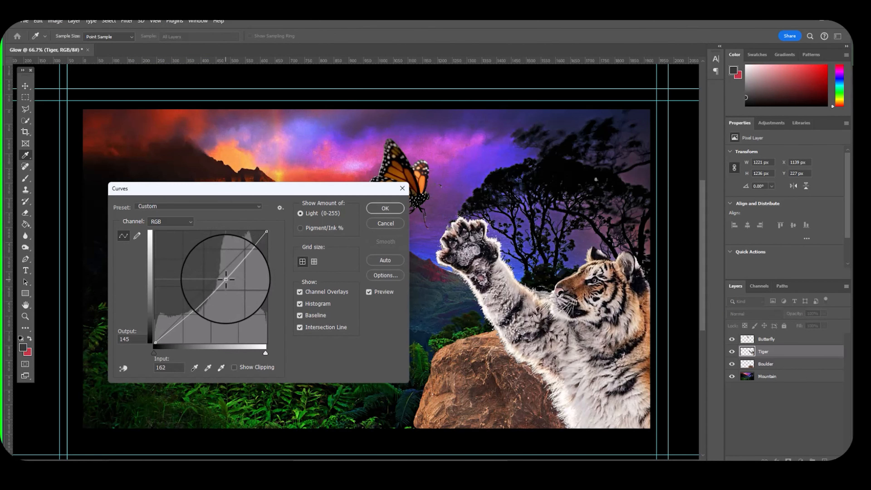
{"action": "left_click", "coordinate": [385, 208]}
{"action": "key", "text": "e"}
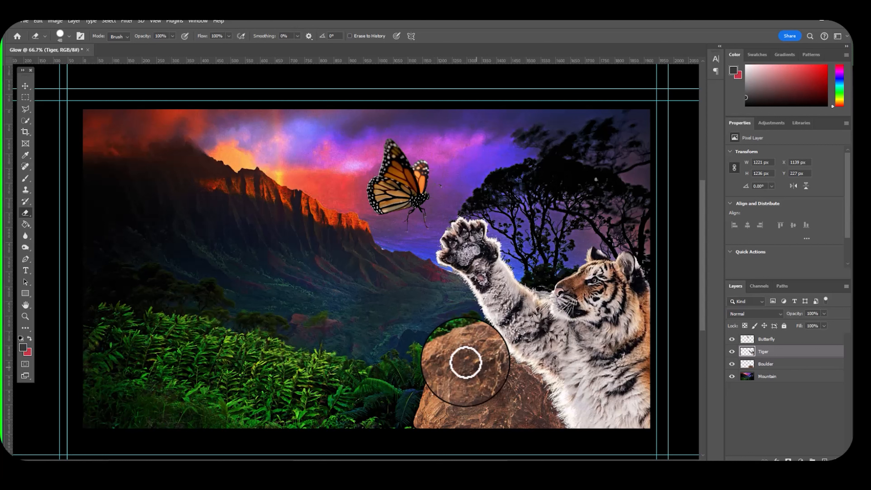
- Duplicate the Butterfly layer and set the copy's blending mode to Color Dodge
{"action": "left_click_drag", "start_coordinate": [778, 339], "coordinate": [824, 456]}
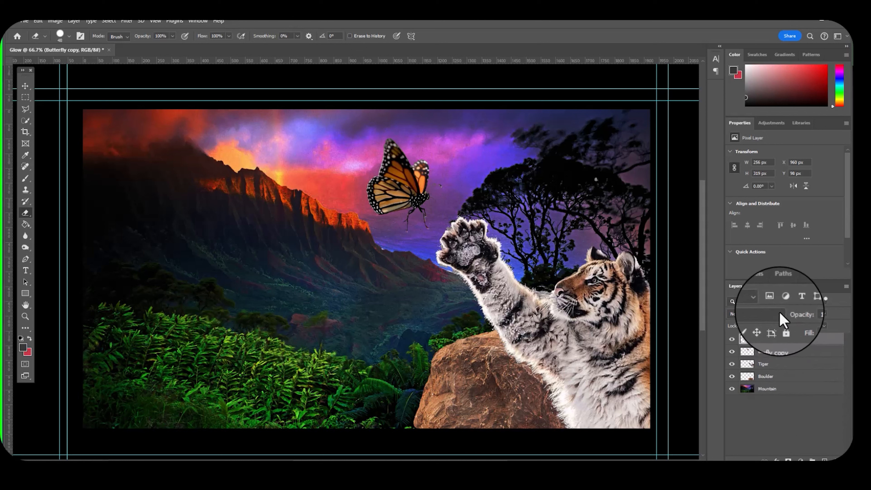
{"action": "left_click", "coordinate": [754, 313]}
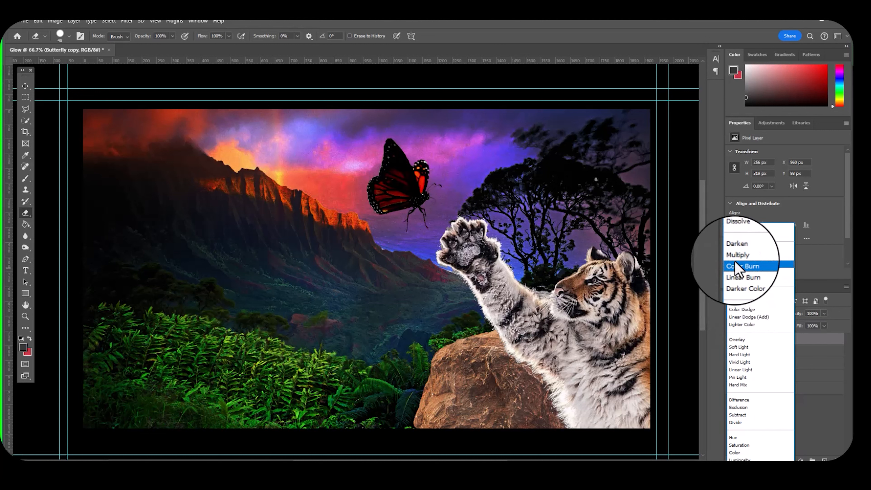
{"action": "left_click", "coordinate": [741, 310]}
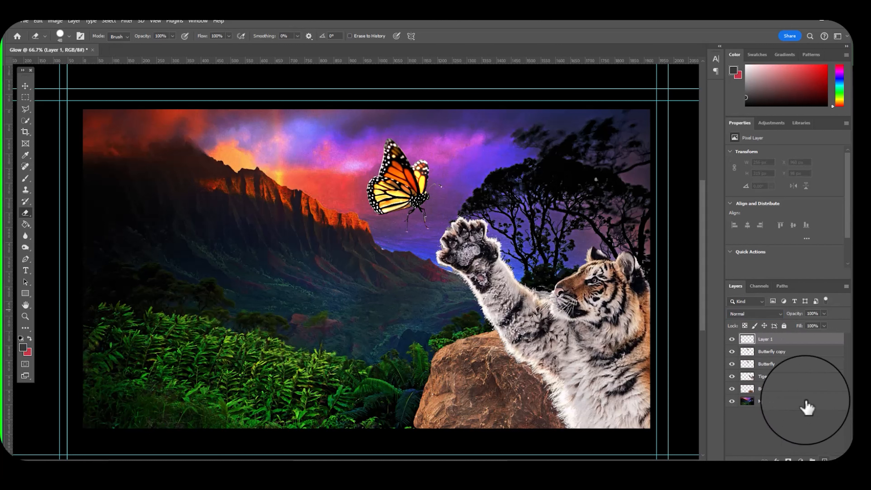
- Place the new blank layer beneath the Butterfly layer, name it Glow, and set the background colour to magenta (cb34c9)
{"action": "left_click_drag", "start_coordinate": [766, 339], "coordinate": [784, 370]}
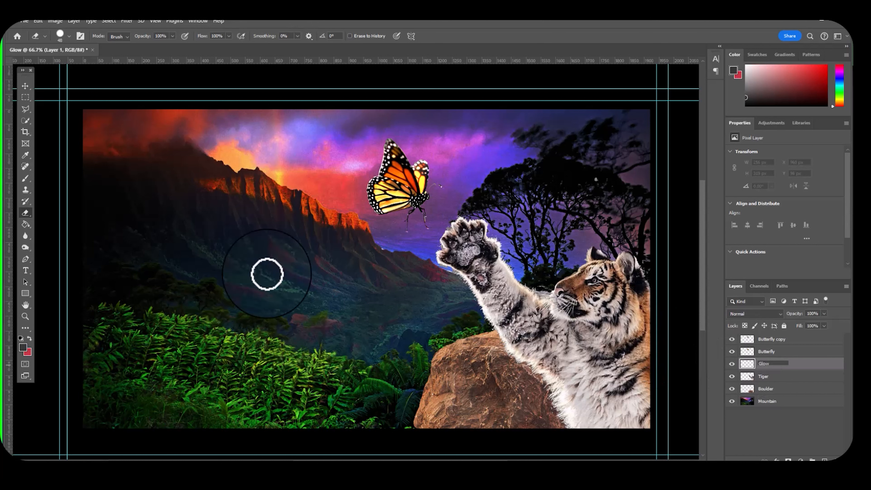
{"action": "left_click", "coordinate": [26, 353]}
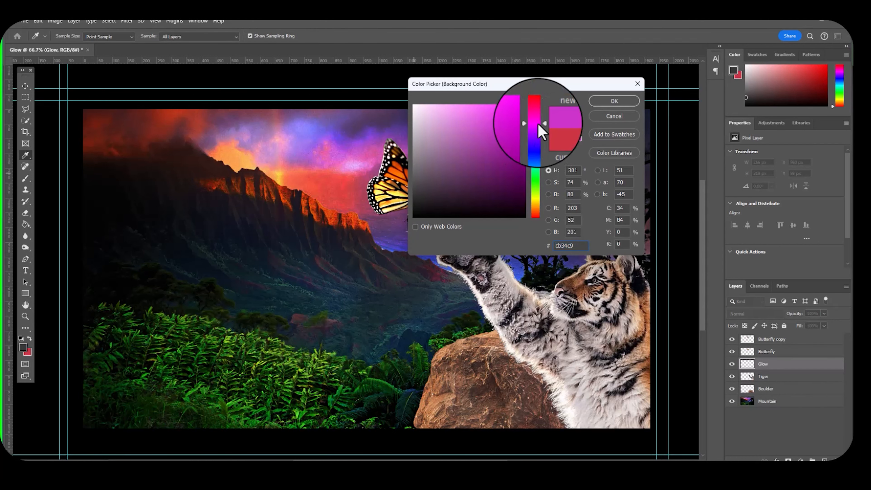
{"action": "left_click", "coordinate": [613, 102]}
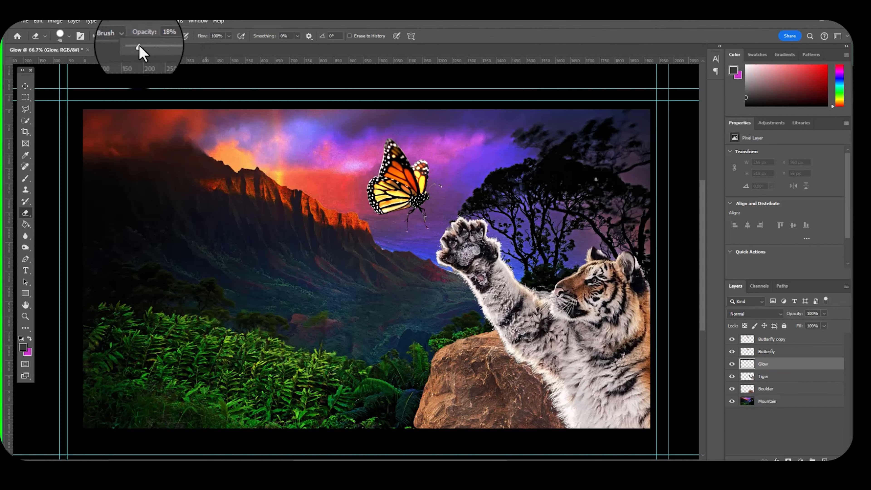
- Set the Eraser to 18% opacity and about 24% flow, with a 177 px brush at 30% hardness
{"action": "left_click", "coordinate": [229, 37]}
{"action": "left_click_drag", "start_coordinate": [228, 46], "coordinate": [197, 46]}
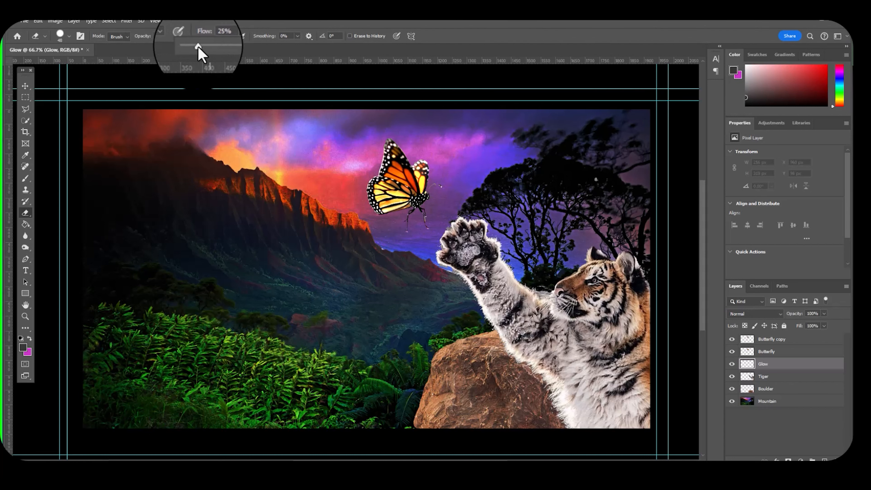
{"action": "left_click", "coordinate": [69, 36]}
{"action": "left_click_drag", "start_coordinate": [66, 63], "coordinate": [94, 67]}
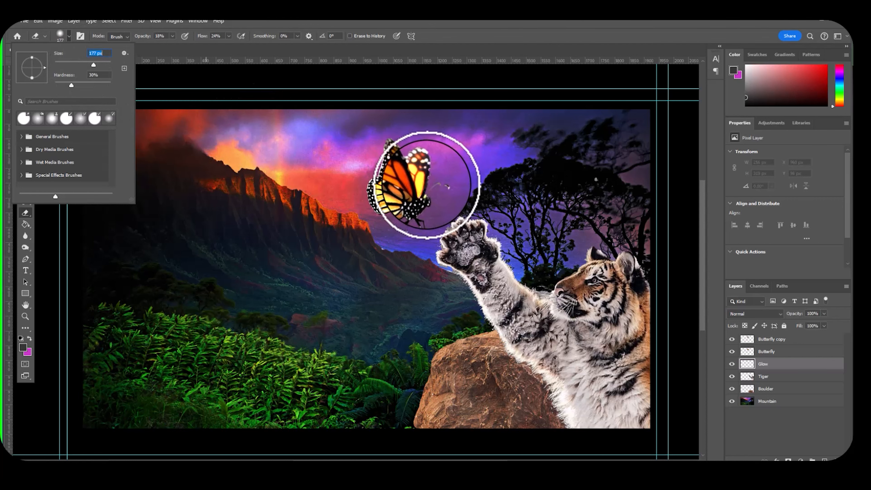
- Try an Eraser dab around the butterfly on the Glow layer and set the Eraser's flow to 43%
{"action": "left_click", "coordinate": [428, 185]}
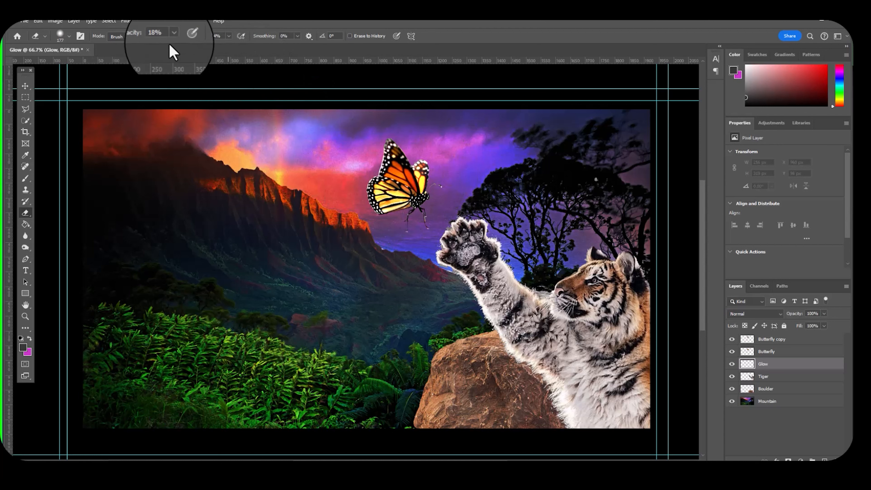
{"action": "left_click", "coordinate": [68, 36]}
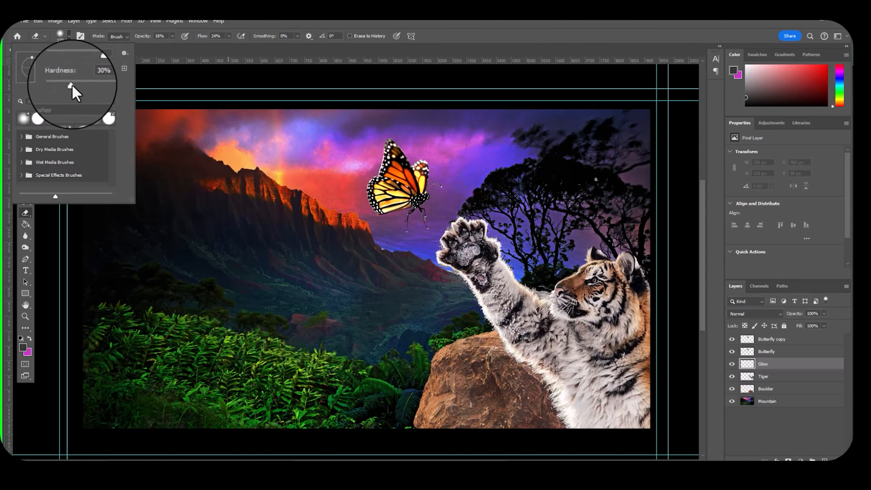
{"action": "left_click", "coordinate": [228, 36]}
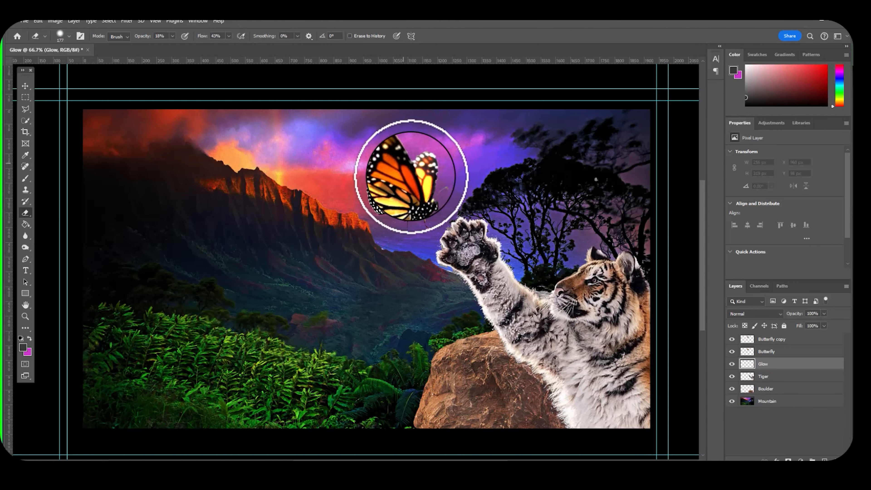
- Delete the Glow layer, create a blank replacement above Tiger named Glow, and swap the foreground and background colours
{"action": "left_click_drag", "start_coordinate": [774, 365], "coordinate": [828, 450]}
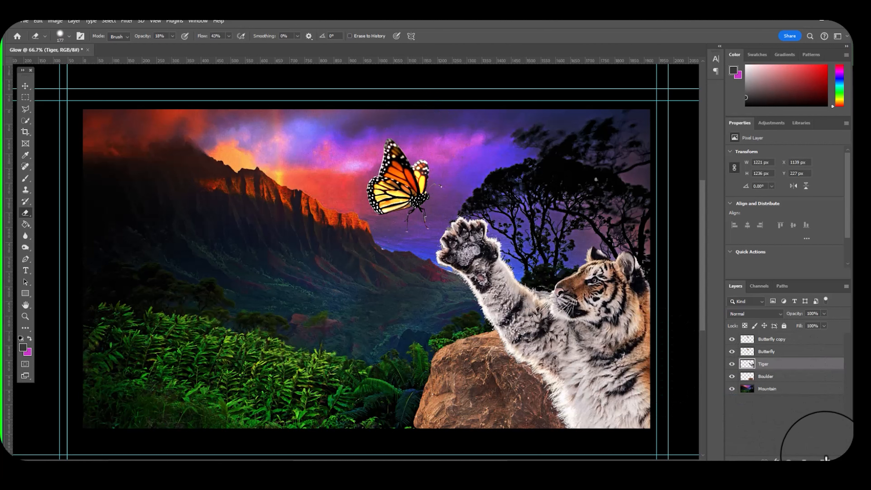
{"action": "left_click", "coordinate": [823, 459]}
{"action": "double_click", "coordinate": [765, 363]}
{"action": "type", "text": "Glow"}
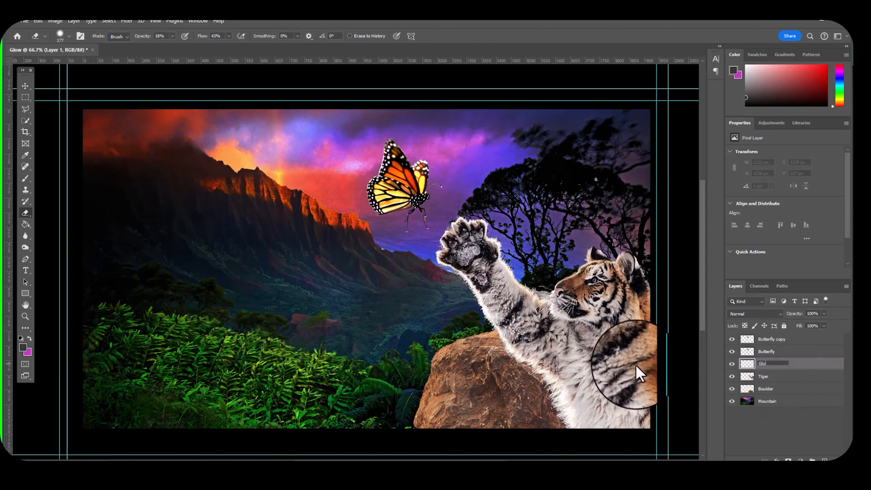
{"action": "key", "text": "Return"}
{"action": "left_click", "coordinate": [29, 338]}
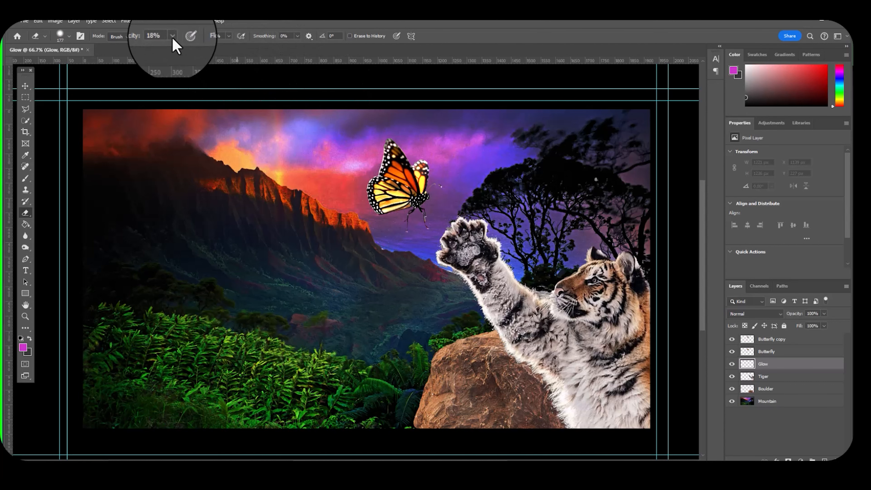
- Set the Eraser to 61% opacity, 84% flow and 72% hardness, and try a dab over the butterfly
{"action": "left_click_drag", "start_coordinate": [176, 47], "coordinate": [192, 46]}
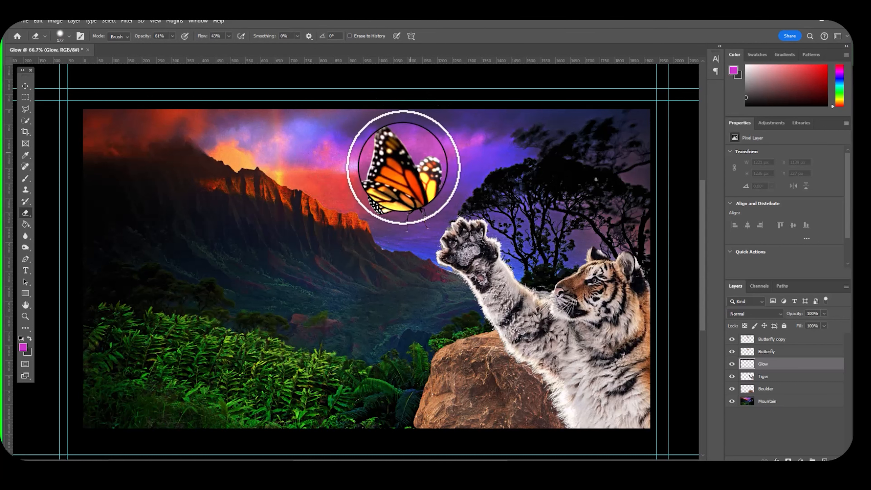
{"action": "left_click", "coordinate": [69, 36]}
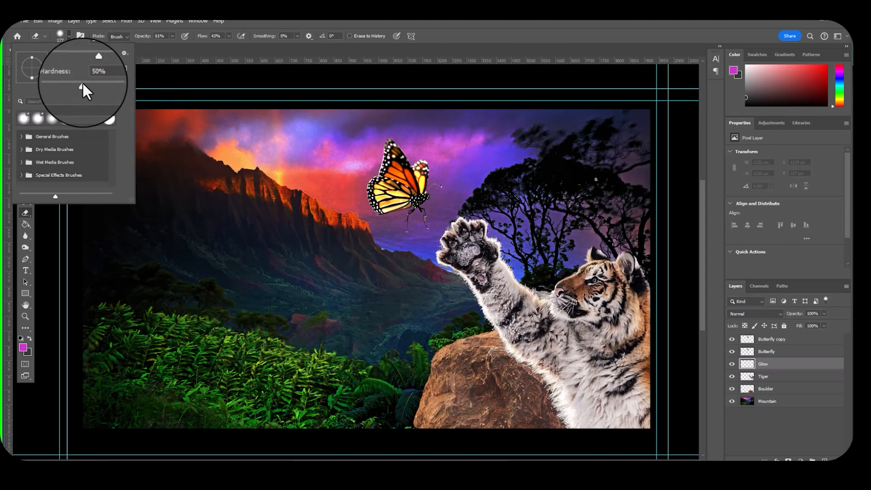
{"action": "left_click_drag", "start_coordinate": [82, 85], "coordinate": [94, 85]}
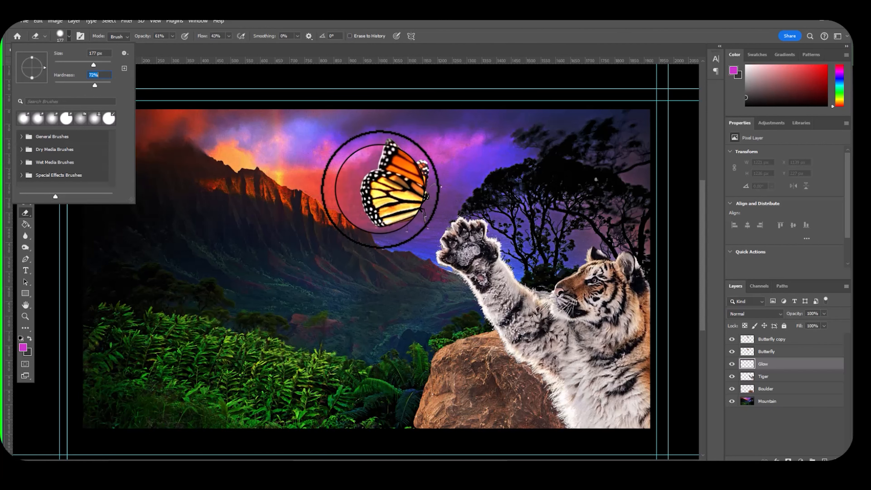
{"action": "left_click", "coordinate": [229, 36]}
{"action": "left_click_drag", "start_coordinate": [233, 48], "coordinate": [242, 48]}
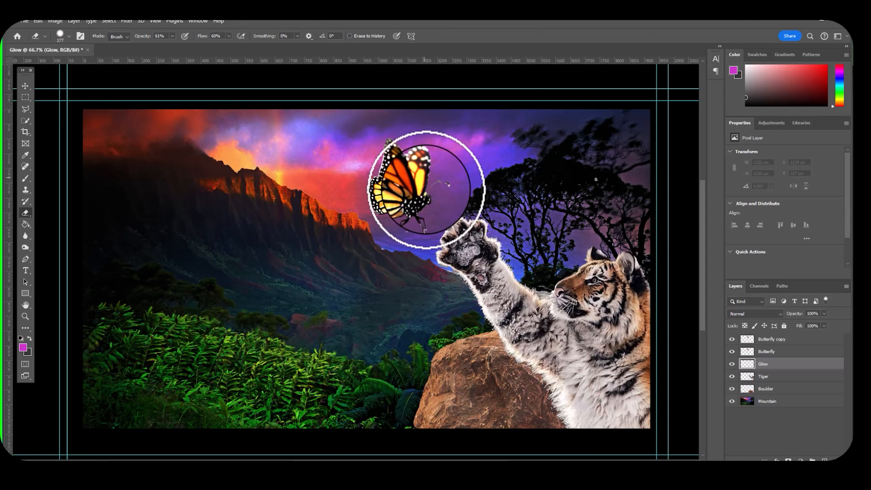
{"action": "left_click", "coordinate": [228, 35]}
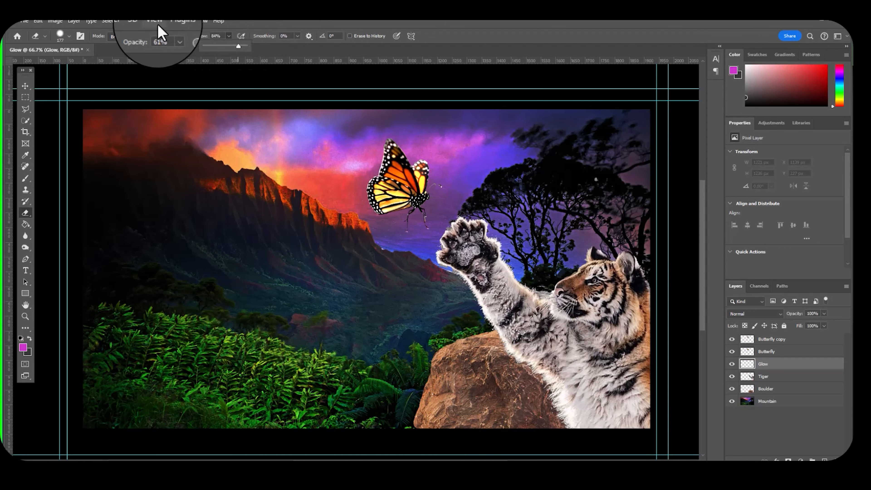
{"action": "left_click", "coordinate": [112, 23]}
{"action": "left_click", "coordinate": [389, 144]}
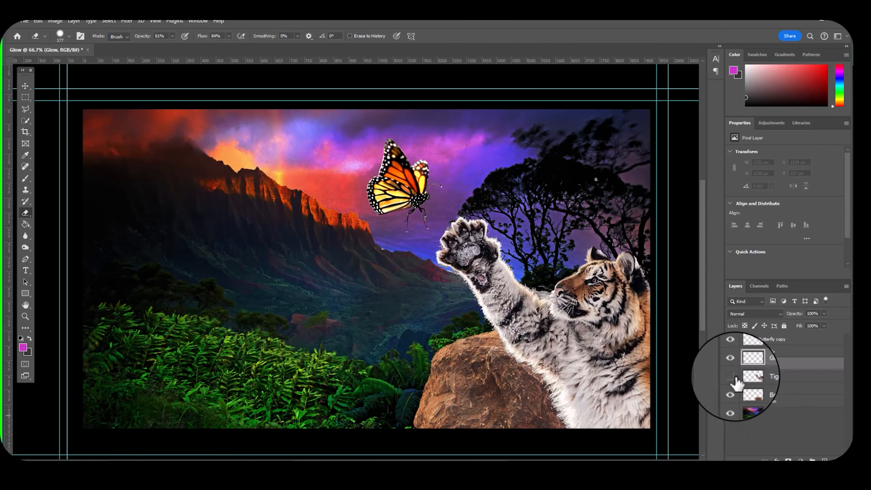
- Hide every layer except Glow to inspect its contents alone, and restore the visibility of the other layers
{"action": "left_click_drag", "start_coordinate": [732, 376], "coordinate": [731, 390]}
{"action": "left_click", "coordinate": [732, 341]}
{"action": "left_click", "coordinate": [732, 353]}
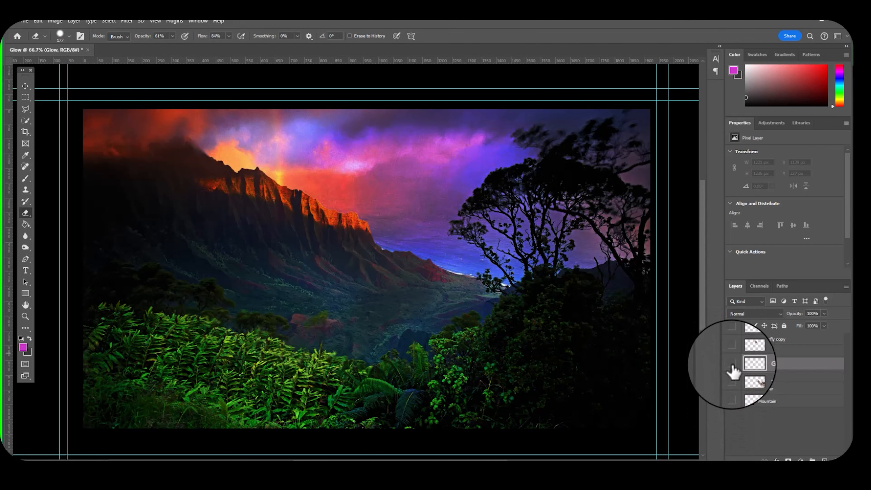
{"action": "left_click", "coordinate": [732, 403]}
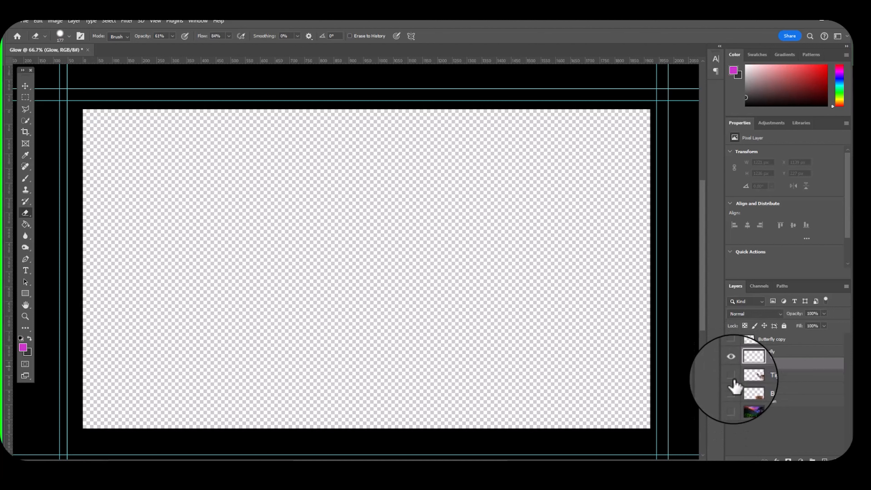
{"action": "left_click", "coordinate": [732, 388]}
{"action": "left_click", "coordinate": [732, 376]}
{"action": "left_click", "coordinate": [732, 400]}
{"action": "left_click", "coordinate": [732, 352]}
{"action": "left_click", "coordinate": [732, 340]}
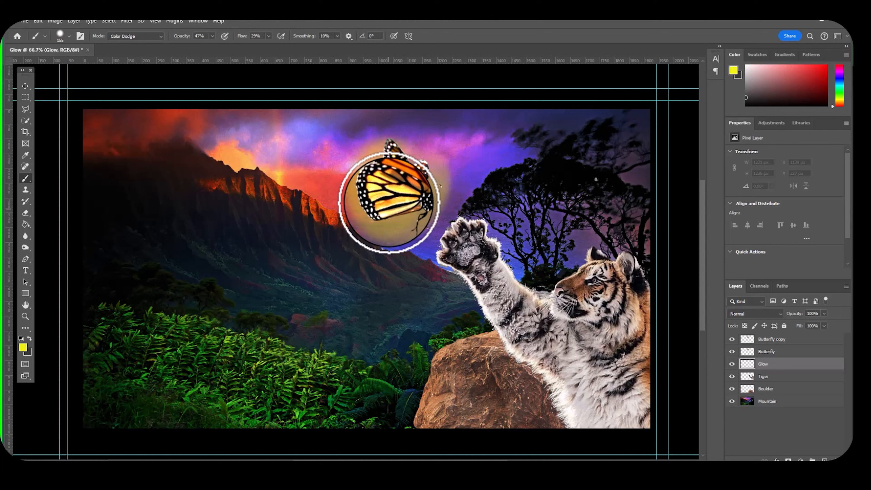
- Paint a yellow glow around the butterfly on the Glow layer with the Brush in Color Dodge mode at 47% opacity and 29% flow
{"action": "left_click_drag", "start_coordinate": [389, 202], "coordinate": [385, 203]}
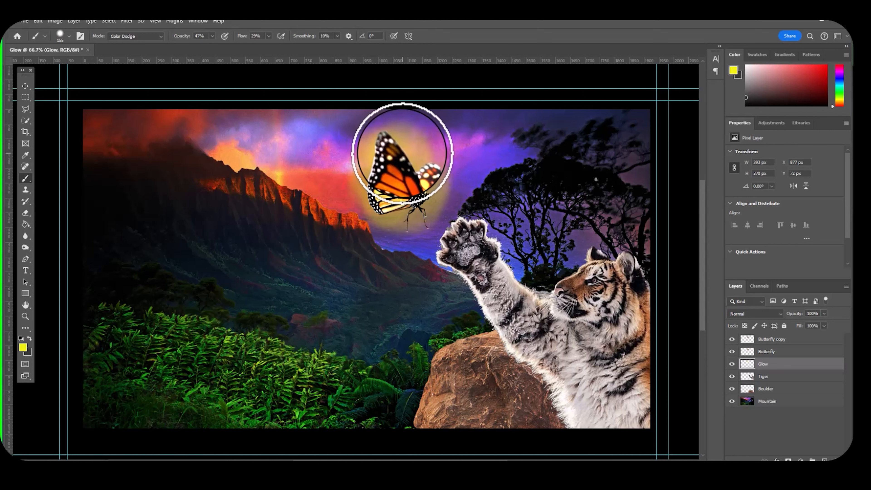
{"action": "mouse_move", "coordinate": [401, 171]}
{"action": "left_mouse_down"}
{"action": "mouse_move", "coordinate": [409, 163]}
{"action": "mouse_move", "coordinate": [393, 161]}
{"action": "left_mouse_up"}
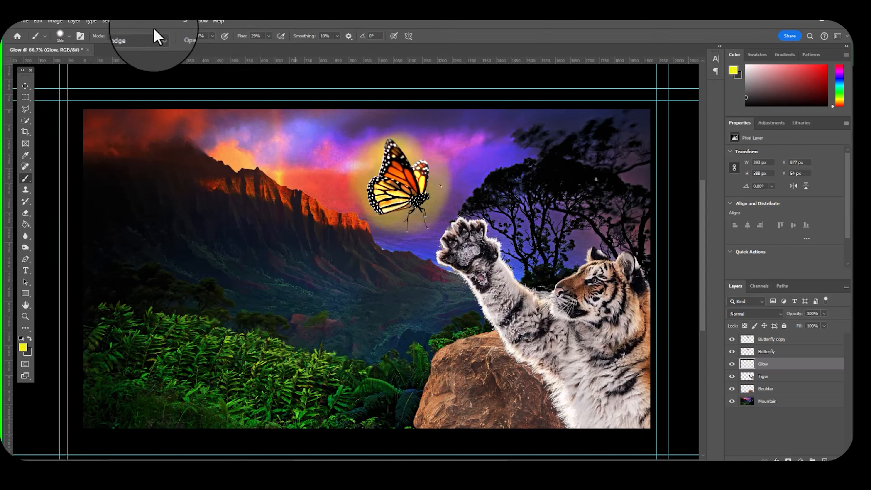
- Open the Gaussian Blur filter for the Glow layer
{"action": "left_click", "coordinate": [126, 21]}
{"action": "mouse_move", "coordinate": [151, 134]}
{"action": "left_click", "coordinate": [266, 165]}
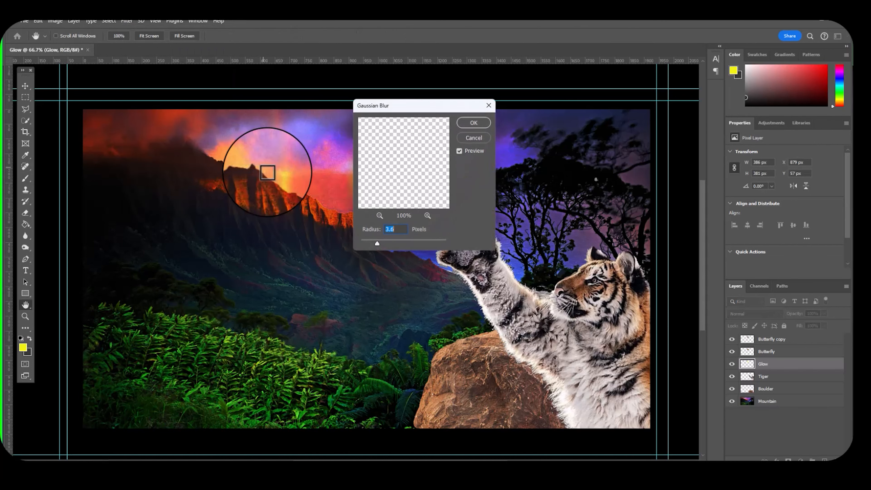